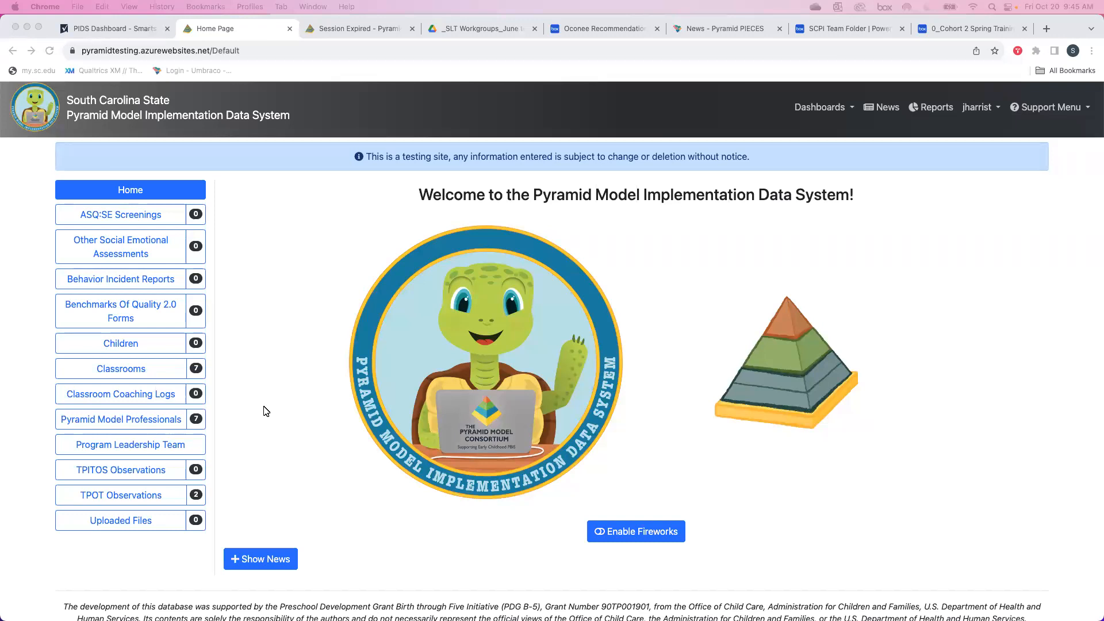
Step: Open the classroom list and review the entries for Prek Classroom 01 and its PM session
left_click(129, 368)
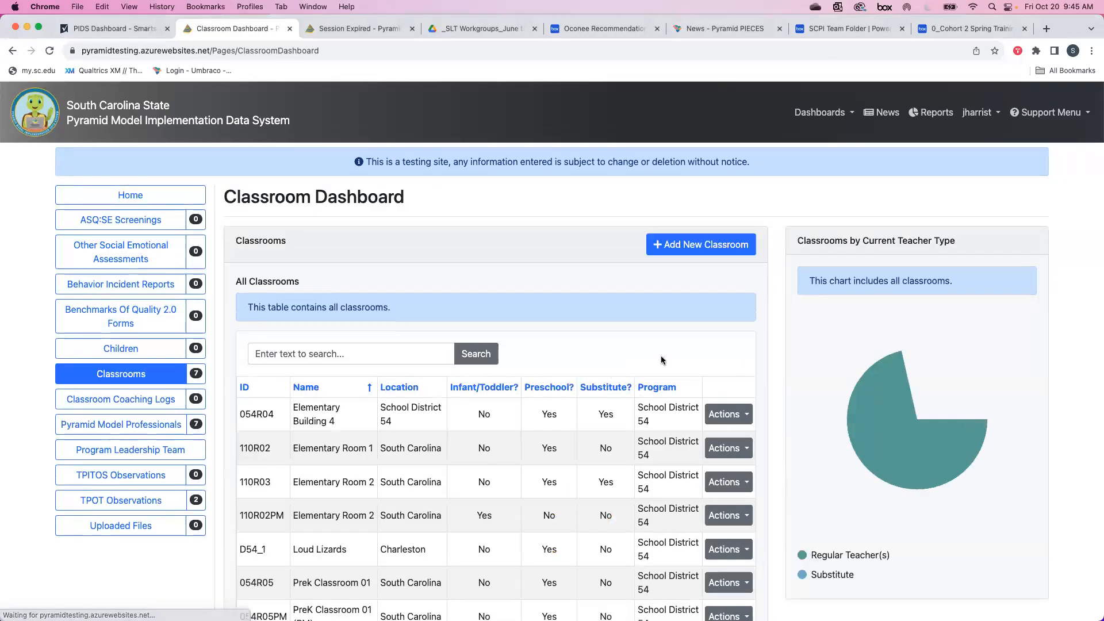
scroll(651, 326, "down", 3)
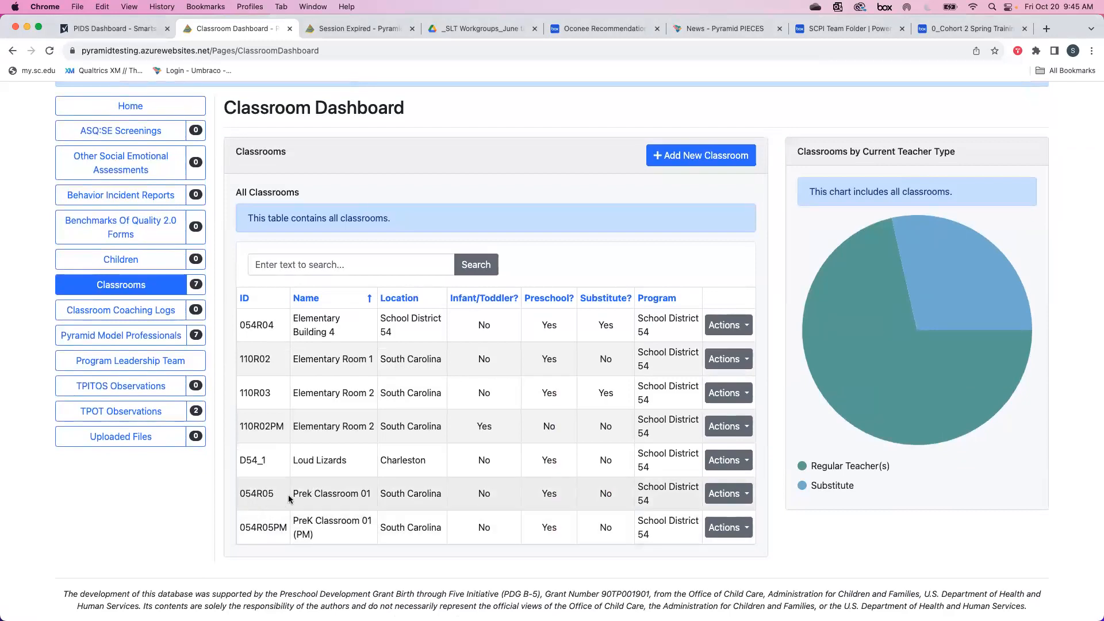
left_click_drag(295, 493, 385, 493)
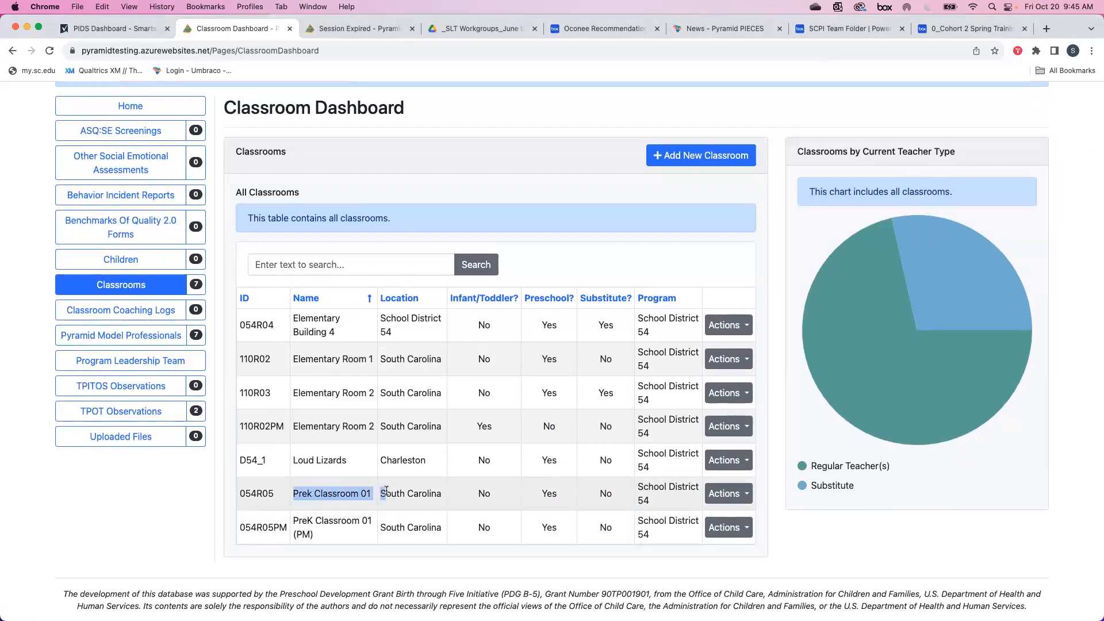
left_click(405, 493)
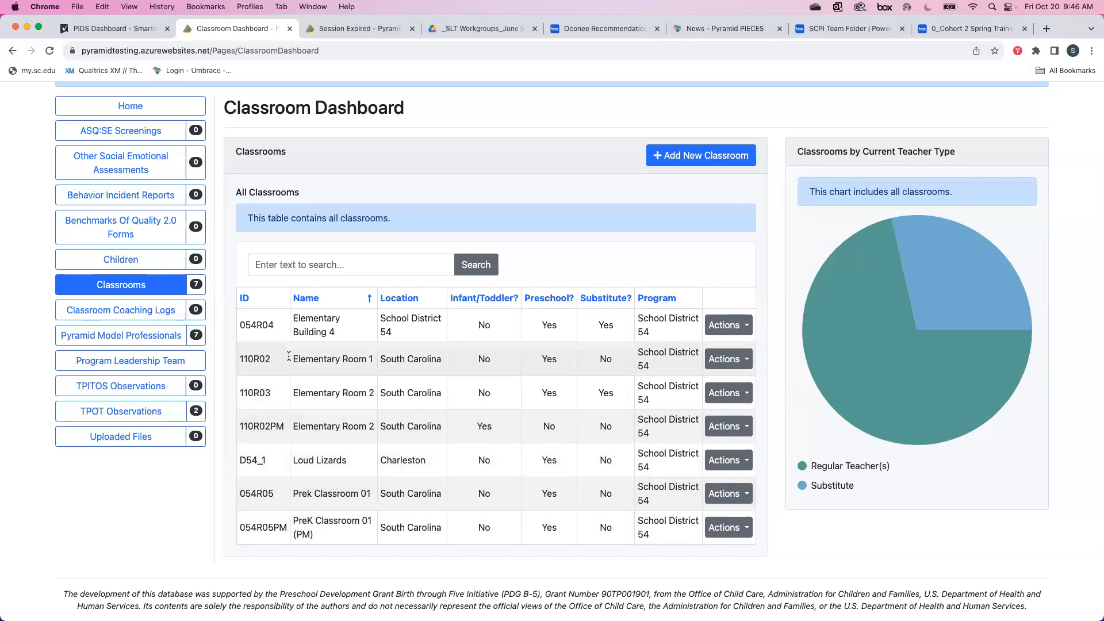
Step: Review the trainings, job function and classroom assignments of the fourth listed Pyramid Model professional, a teacher, and close the record
left_click(148, 336)
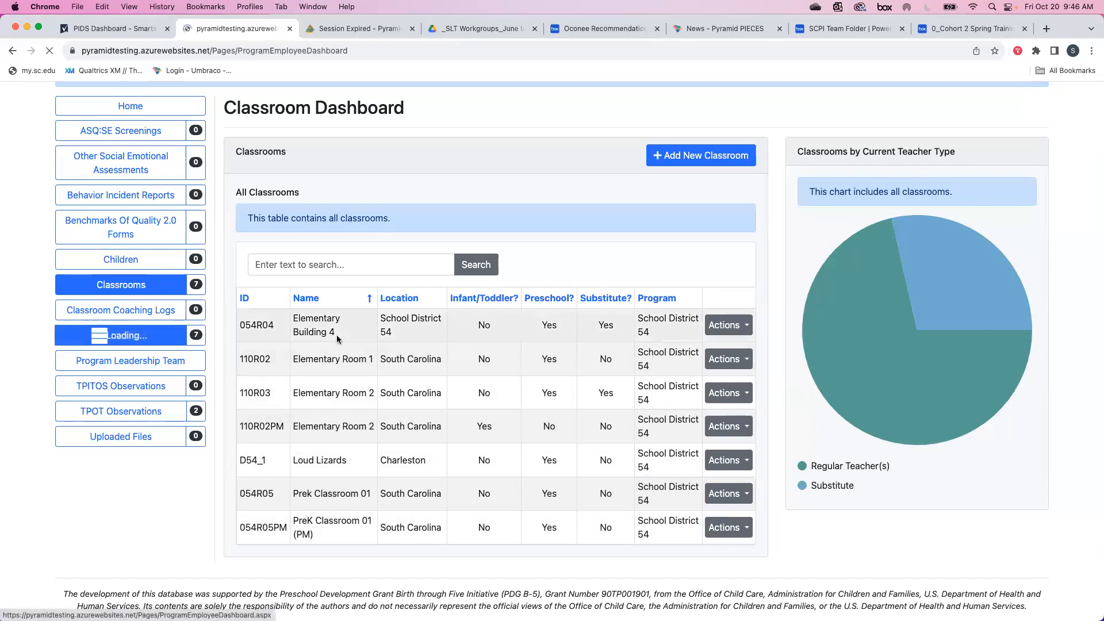
scroll(362, 333, "down", 1)
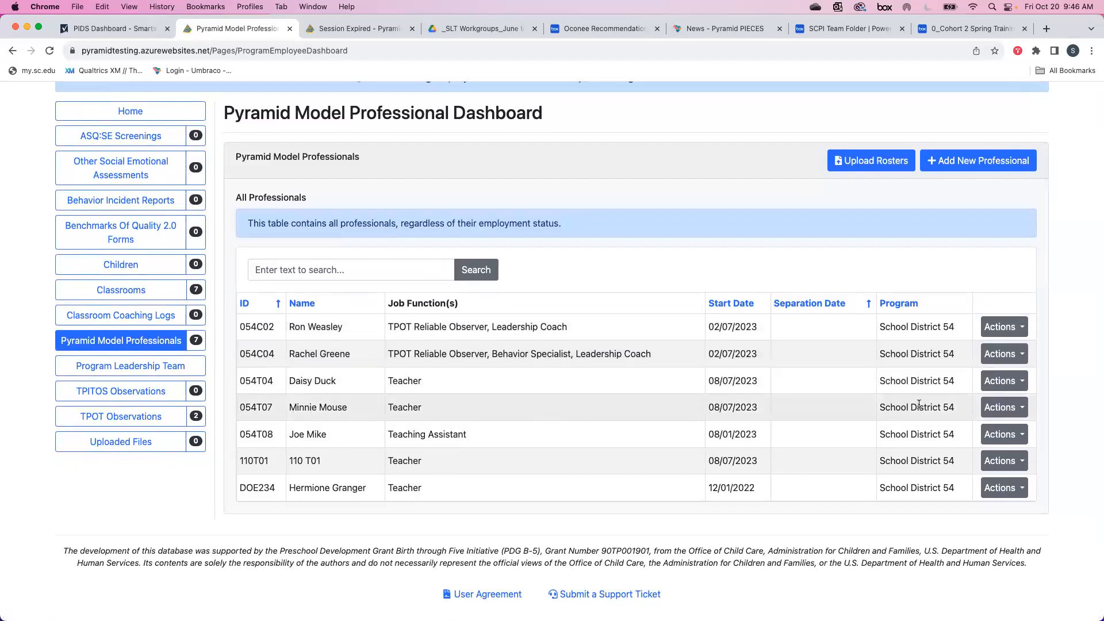
left_click(1015, 409)
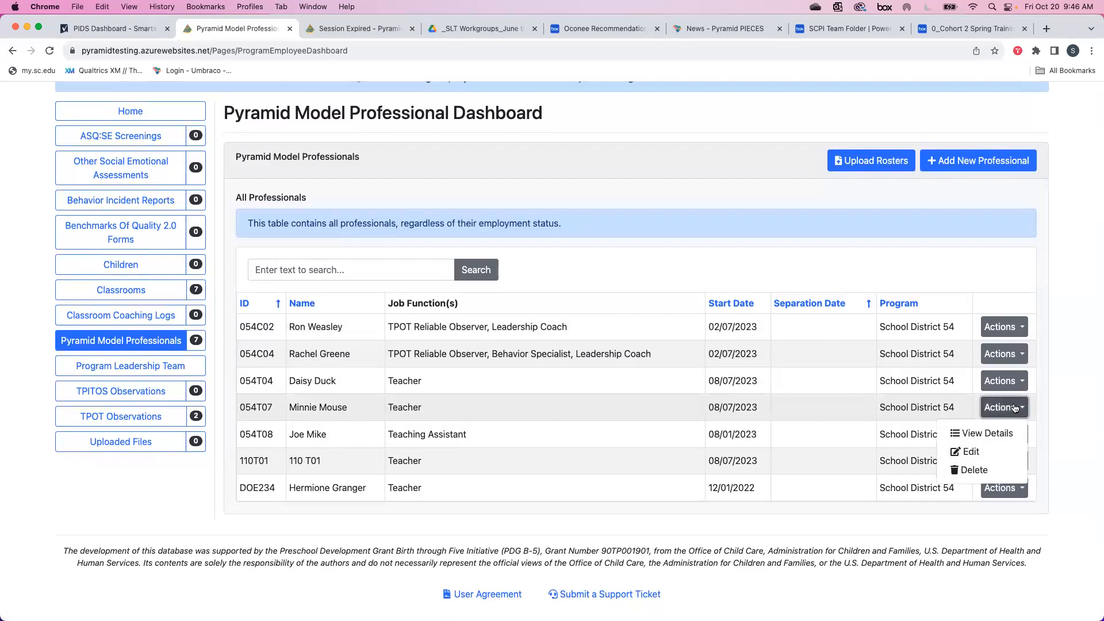
left_click(998, 434)
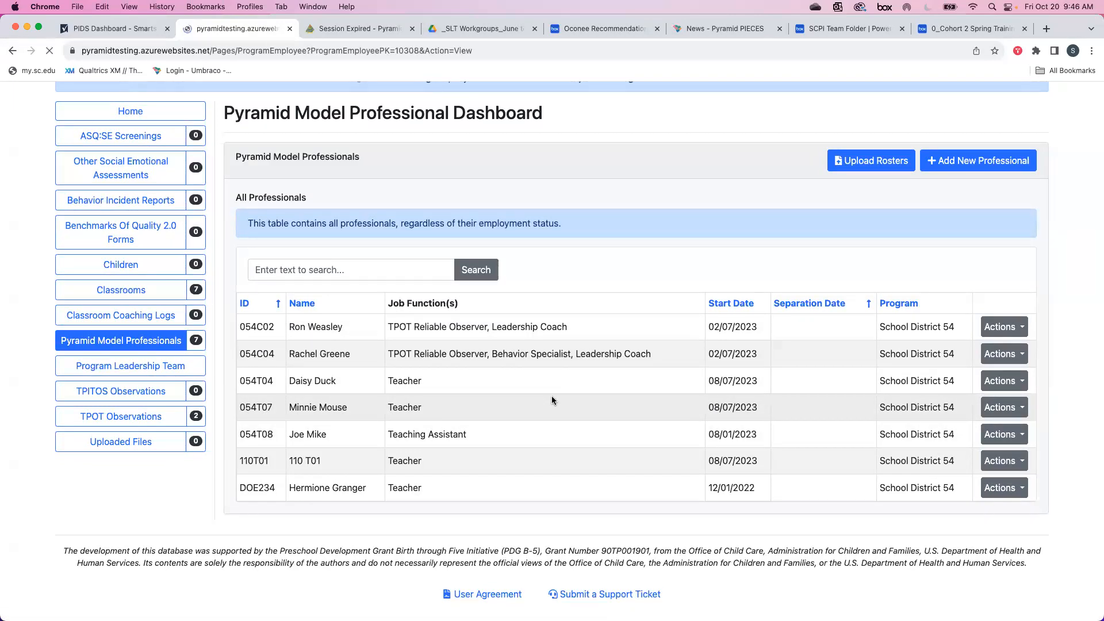
scroll(551, 395, "down", 5)
scroll(551, 400, "down", 4)
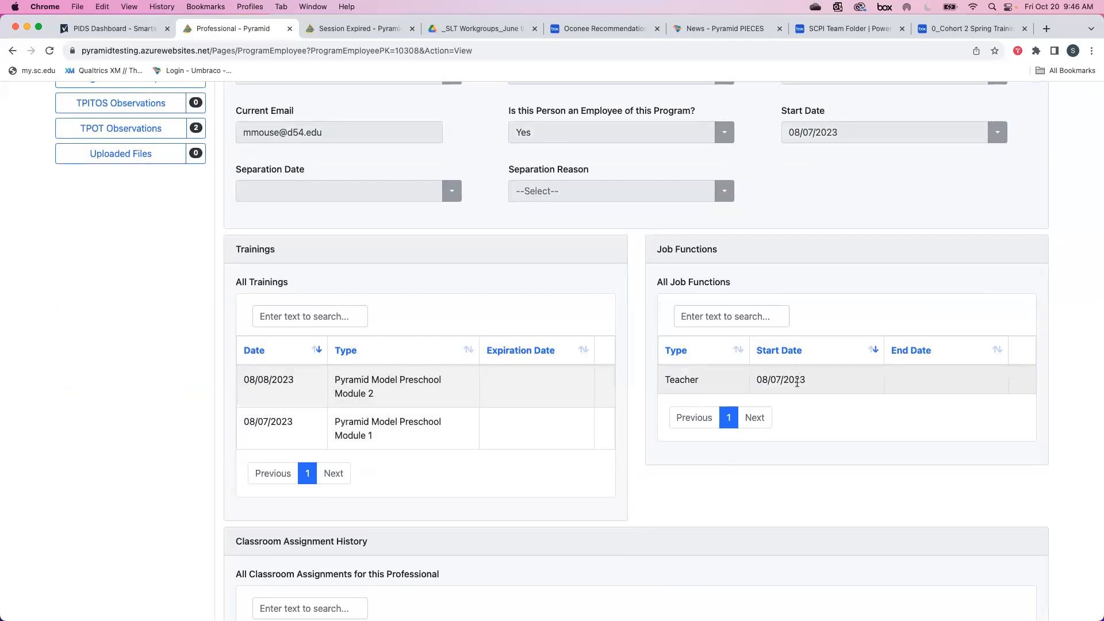
scroll(813, 378, "down", 5)
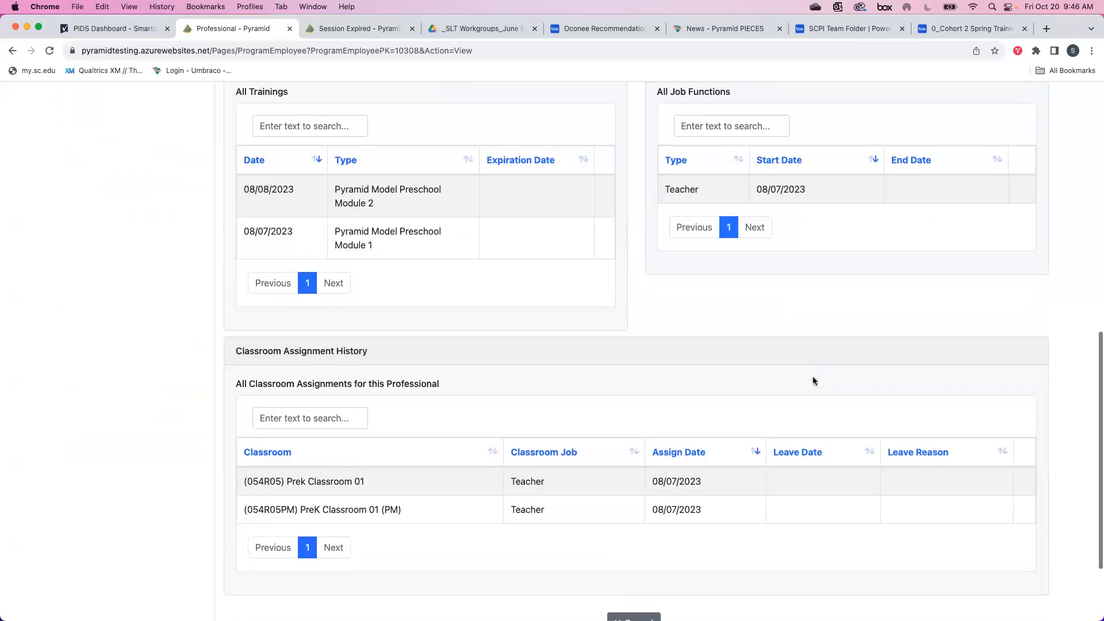
scroll(812, 381, "down", 2)
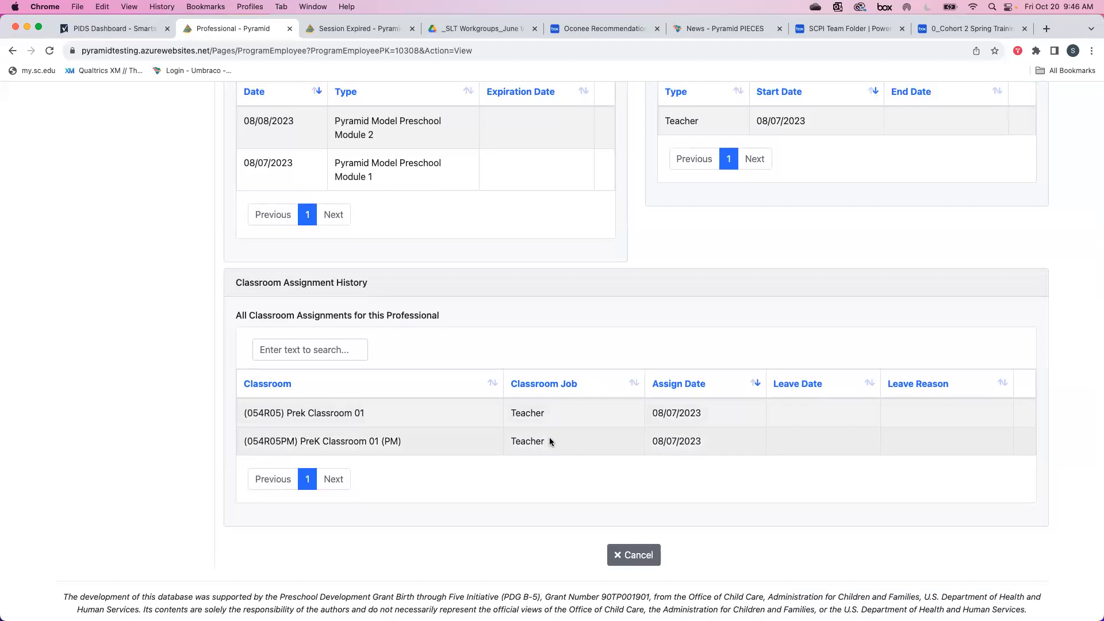
left_click(635, 556)
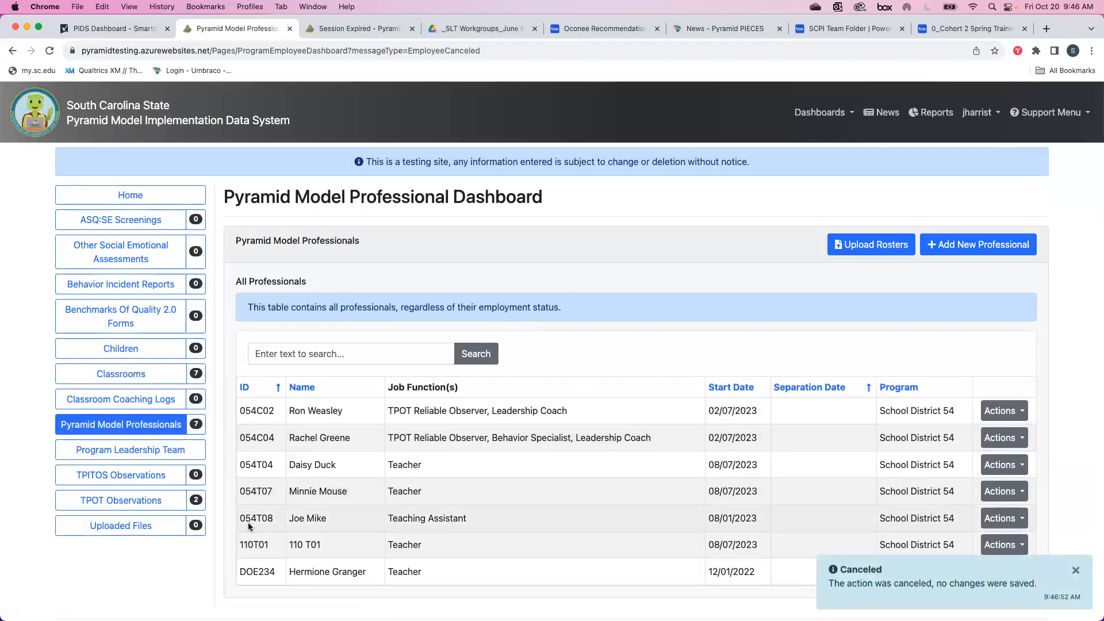
Step: Review the teaching assistant's trainings, job function and classroom assignment history, and close the record
left_click(983, 516)
left_click(997, 543)
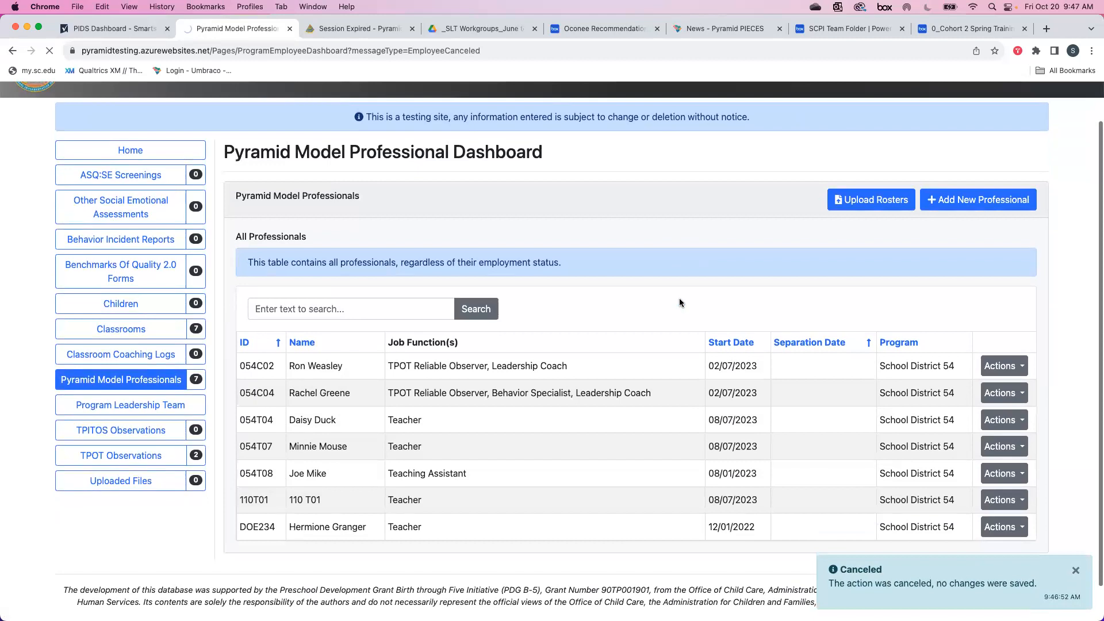
scroll(609, 313, "down", 5)
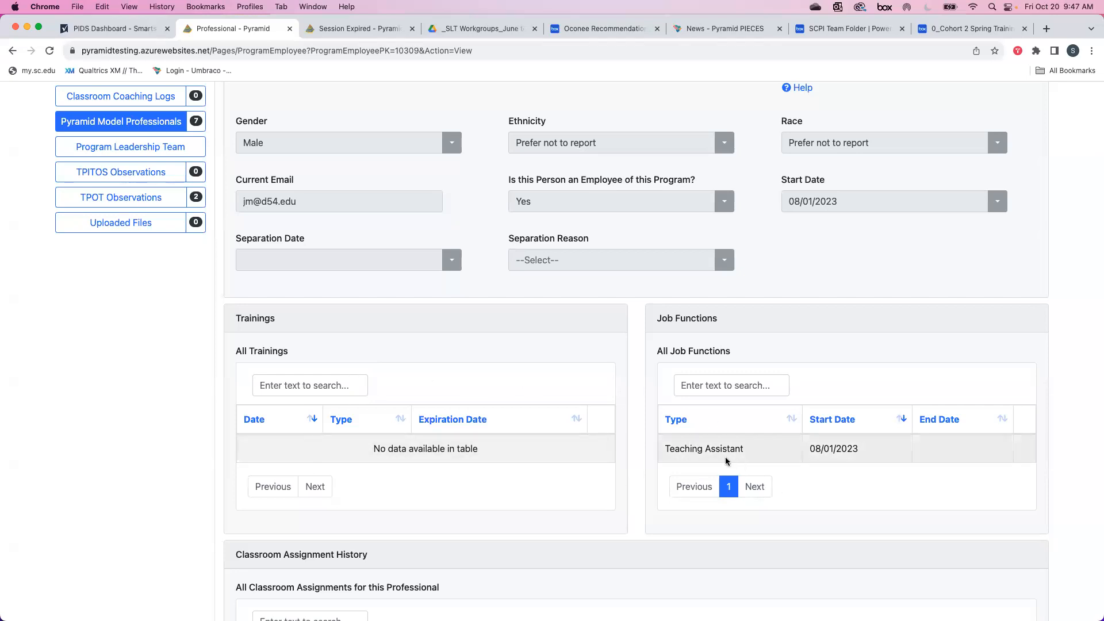
scroll(834, 444, "down", 5)
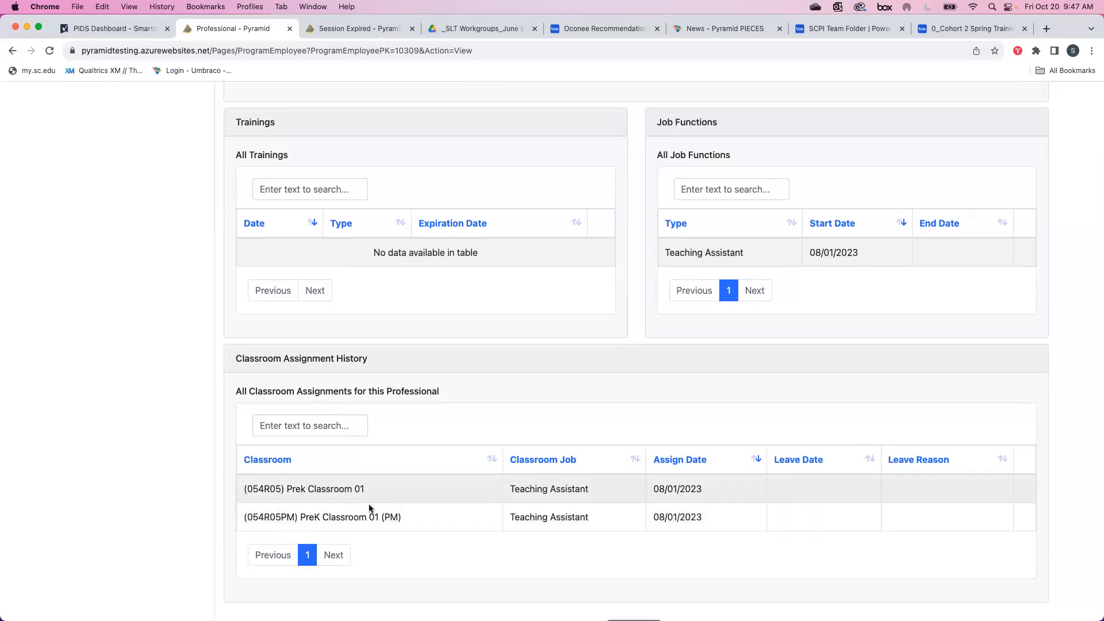
scroll(533, 483, "down", 3)
left_click(634, 509)
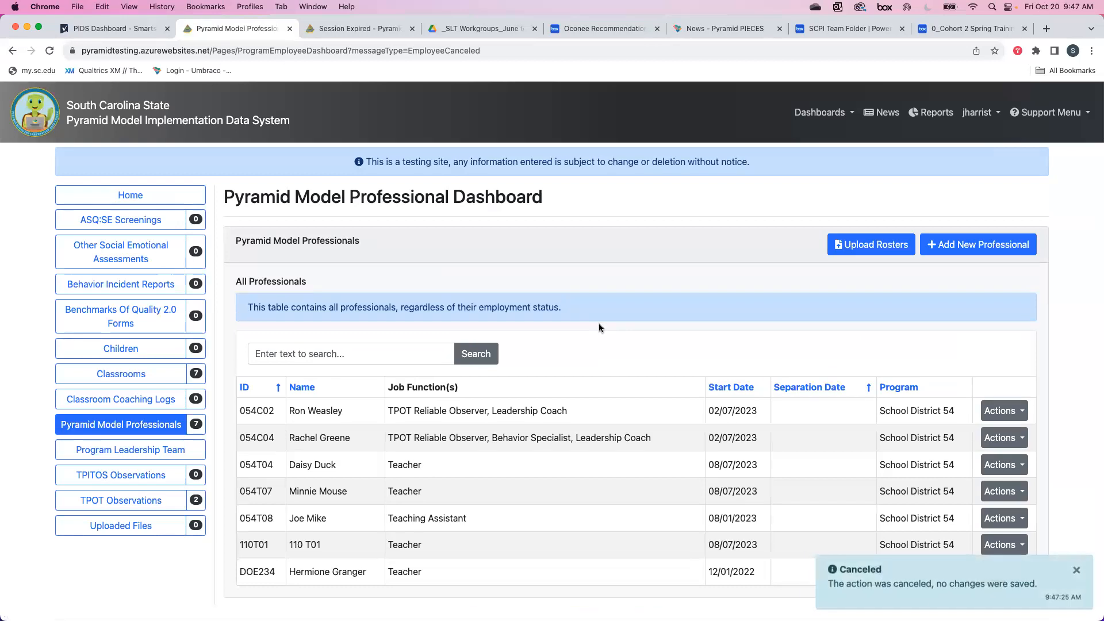
Step: Examine the trainings, job functions and classroom assignments of the TPOT Reliable Observer who is also a Behavior Specialist, and close the record
scroll(599, 327, "down", 2)
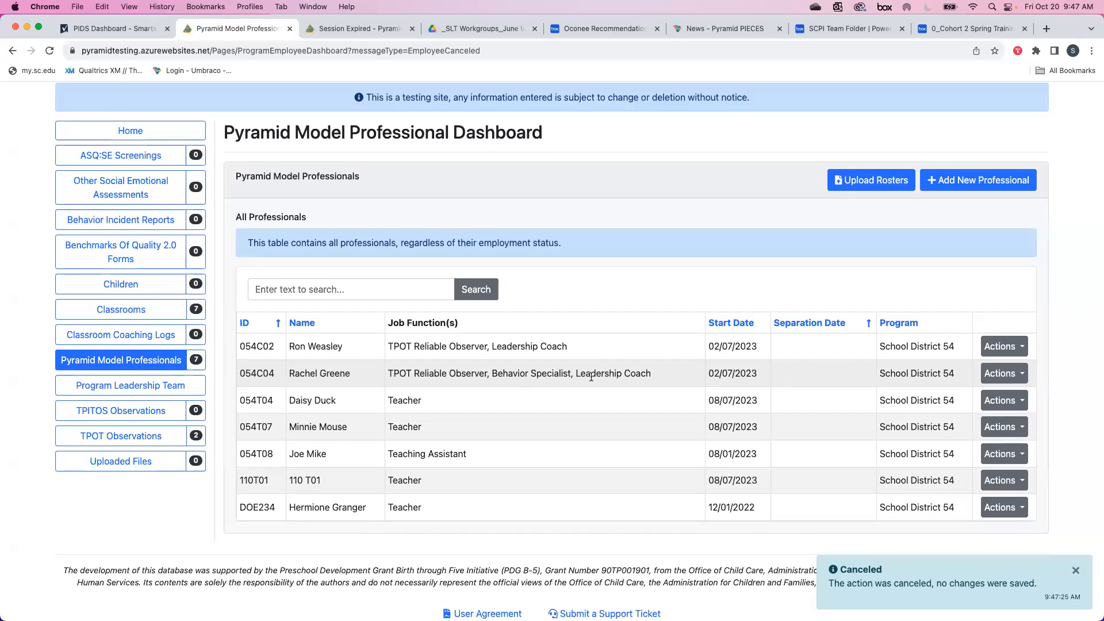
left_click(1004, 376)
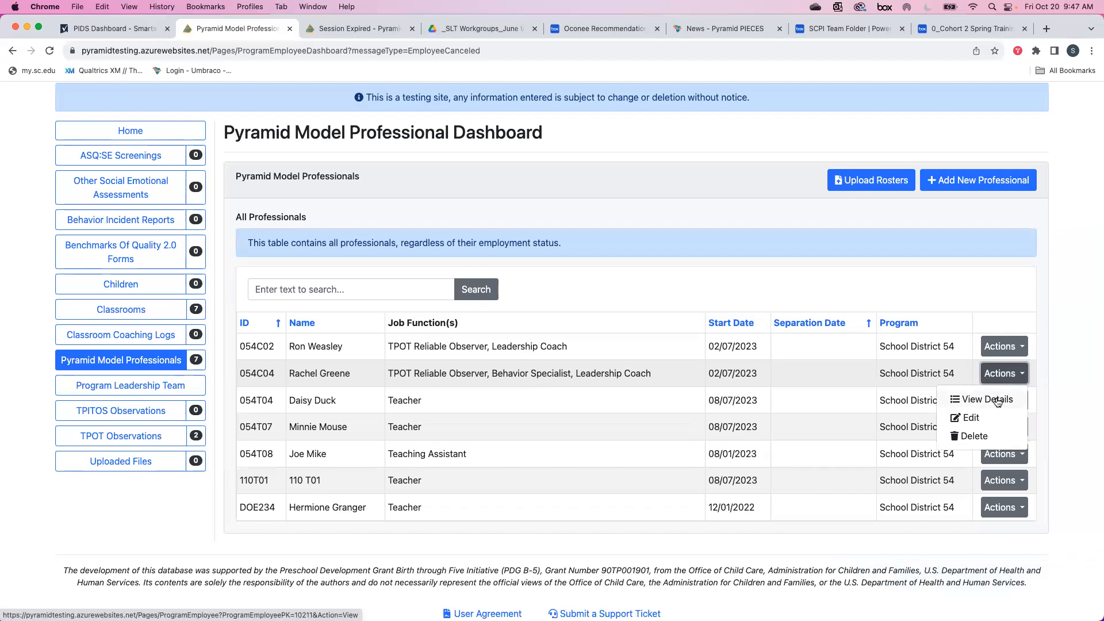
left_click(997, 401)
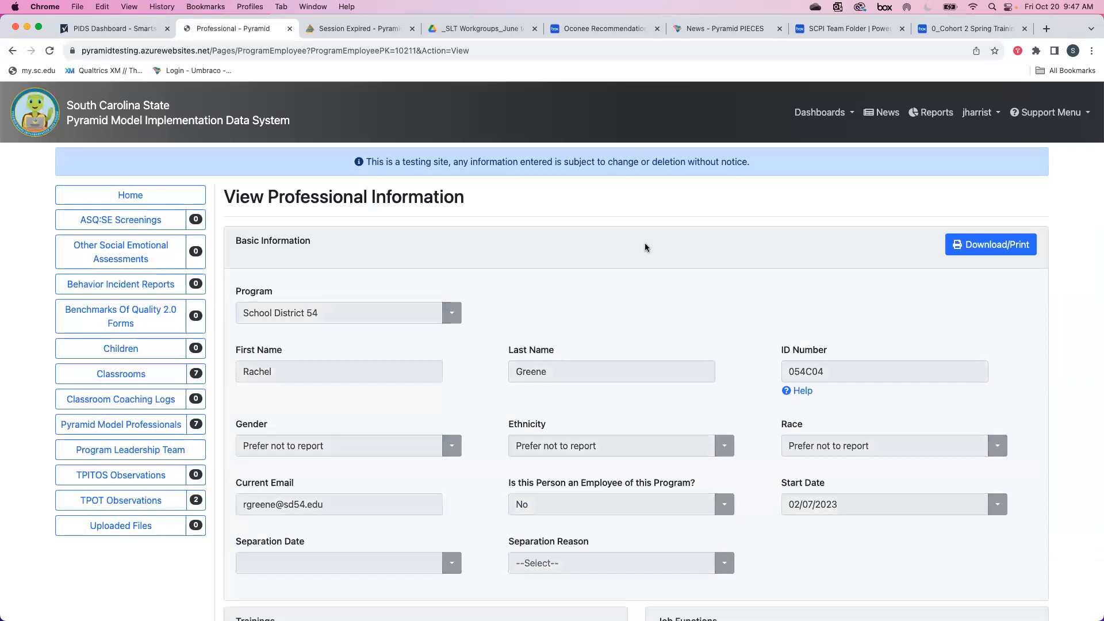
scroll(642, 245, "down", 5)
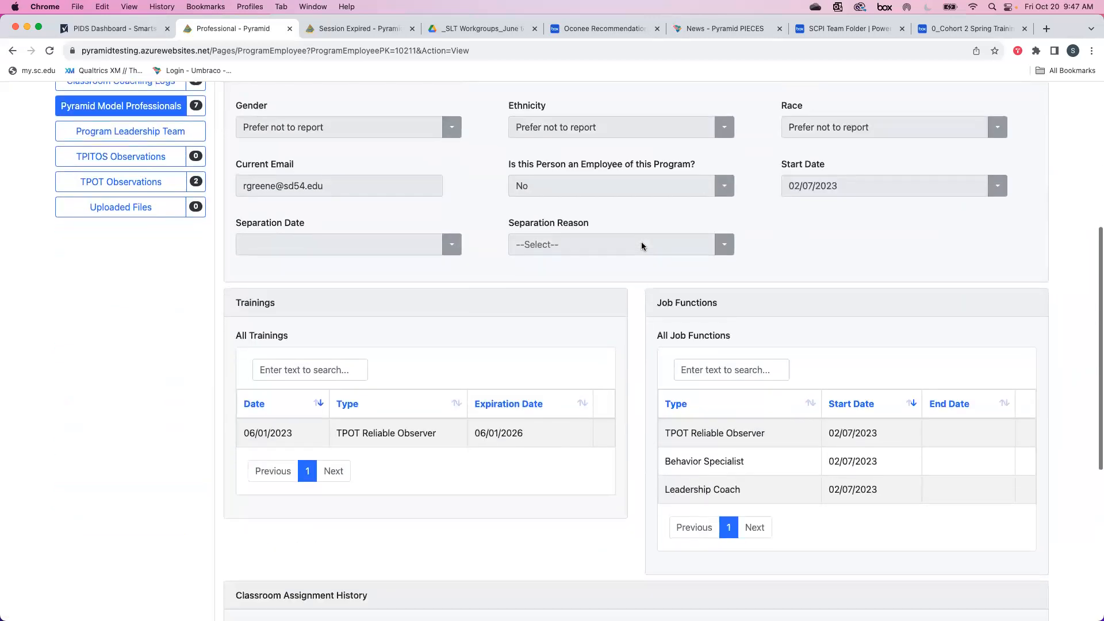
scroll(642, 246, "down", 1)
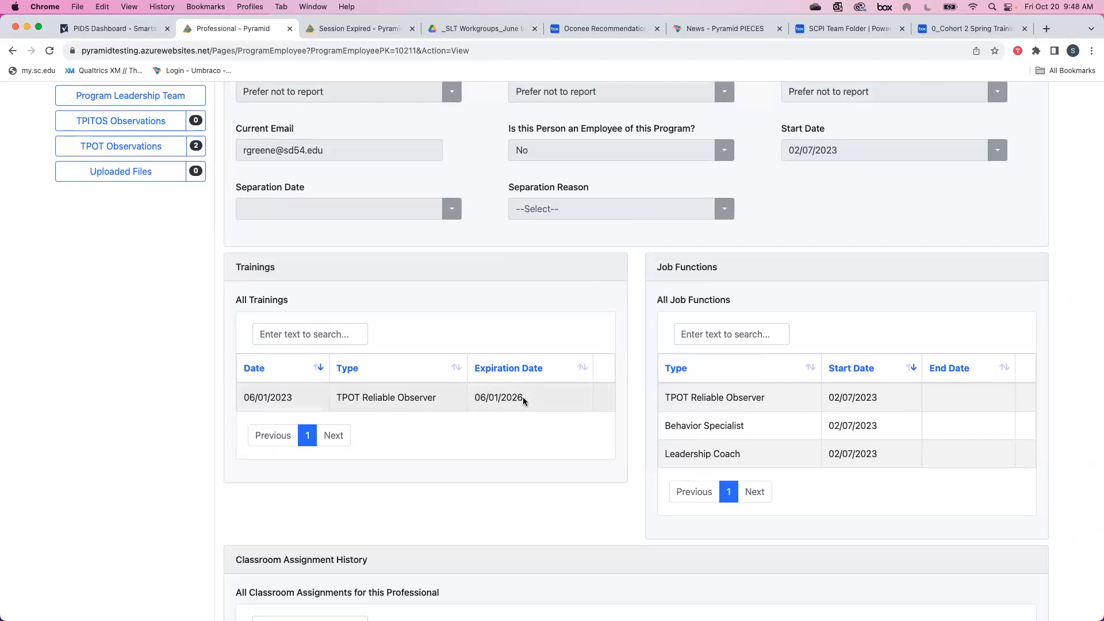
scroll(513, 426, "down", 1)
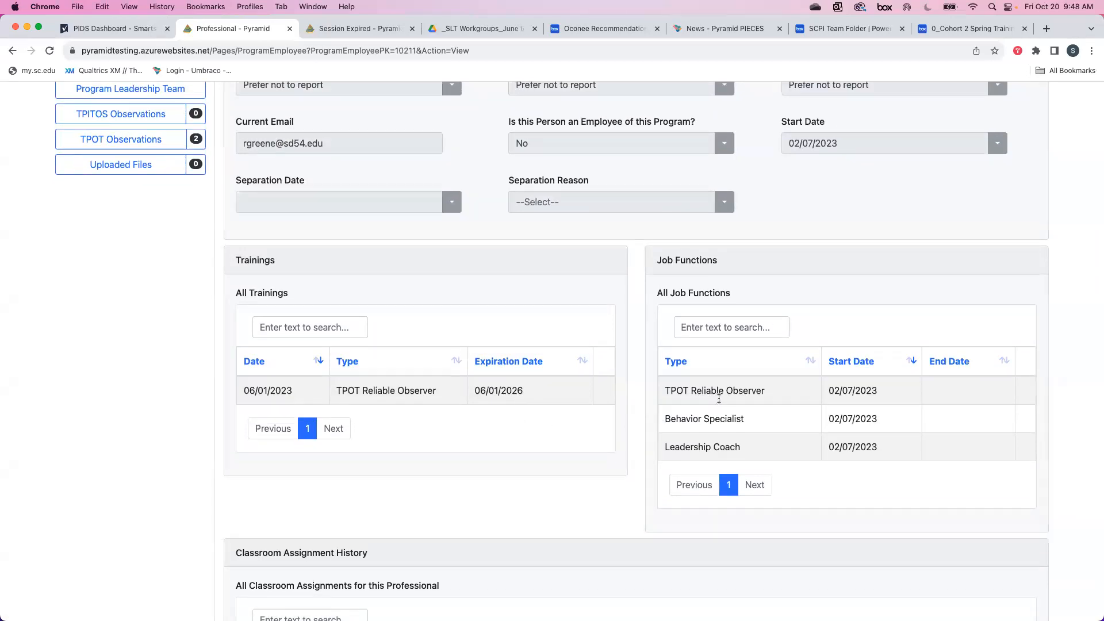
scroll(804, 377, "down", 3)
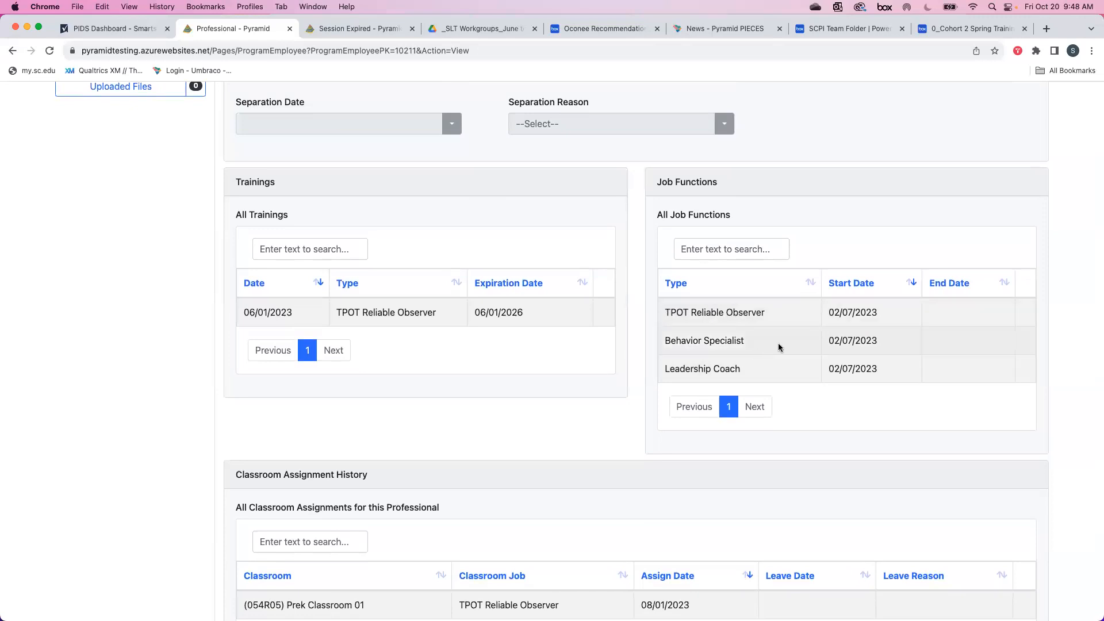
scroll(785, 343, "down", 1)
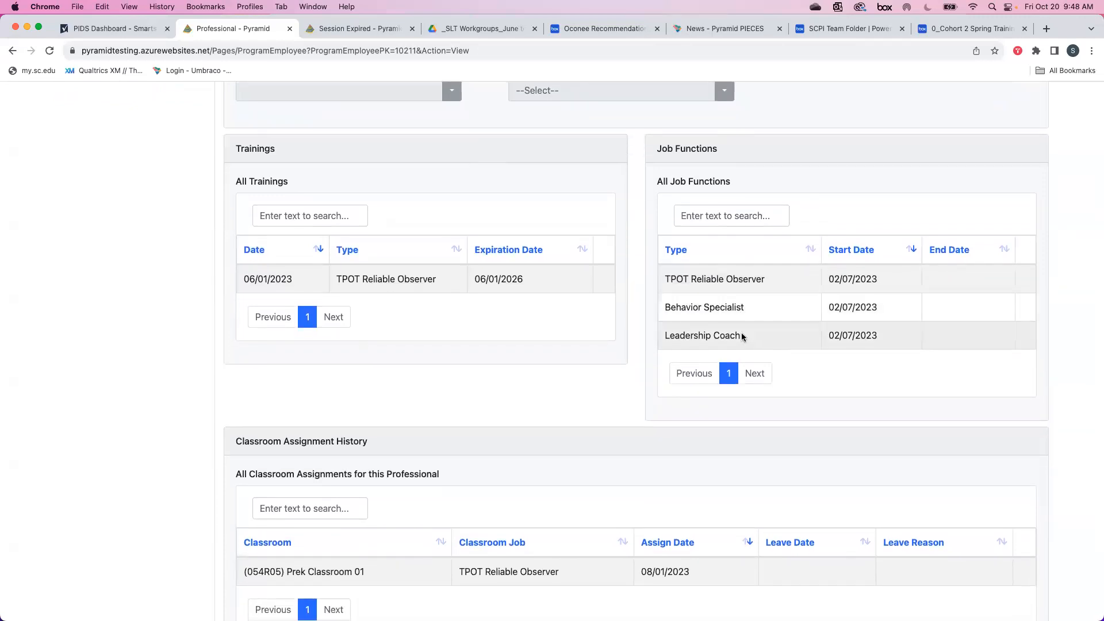
scroll(788, 324, "down", 5)
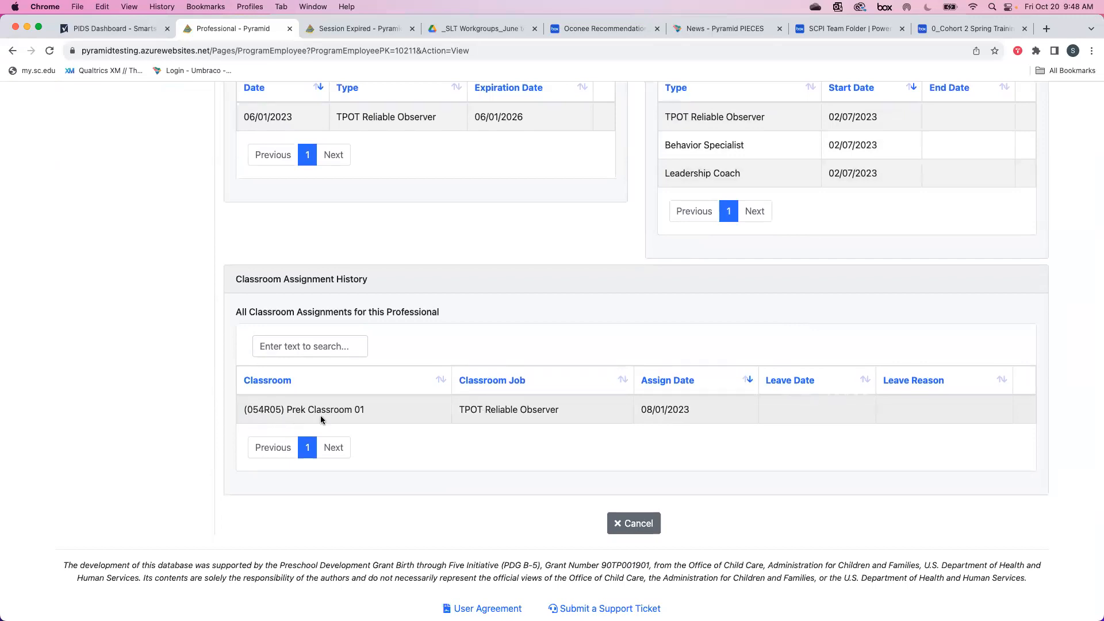
left_click(643, 527)
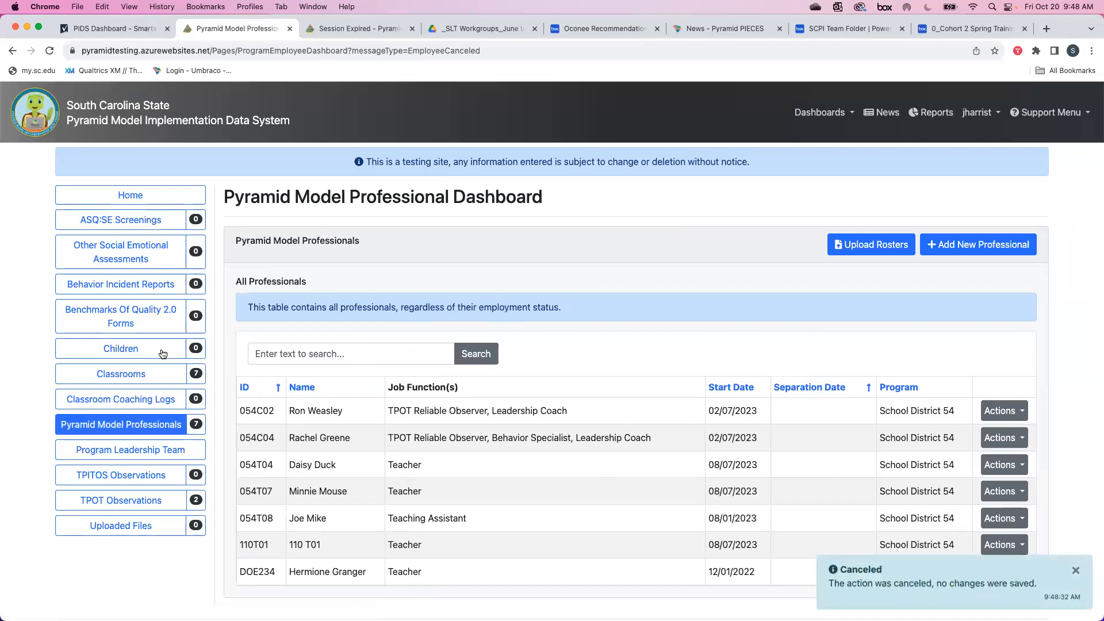
Step: Start a new TPOT observation and set its observation date to 10/19/2023
left_click(142, 502)
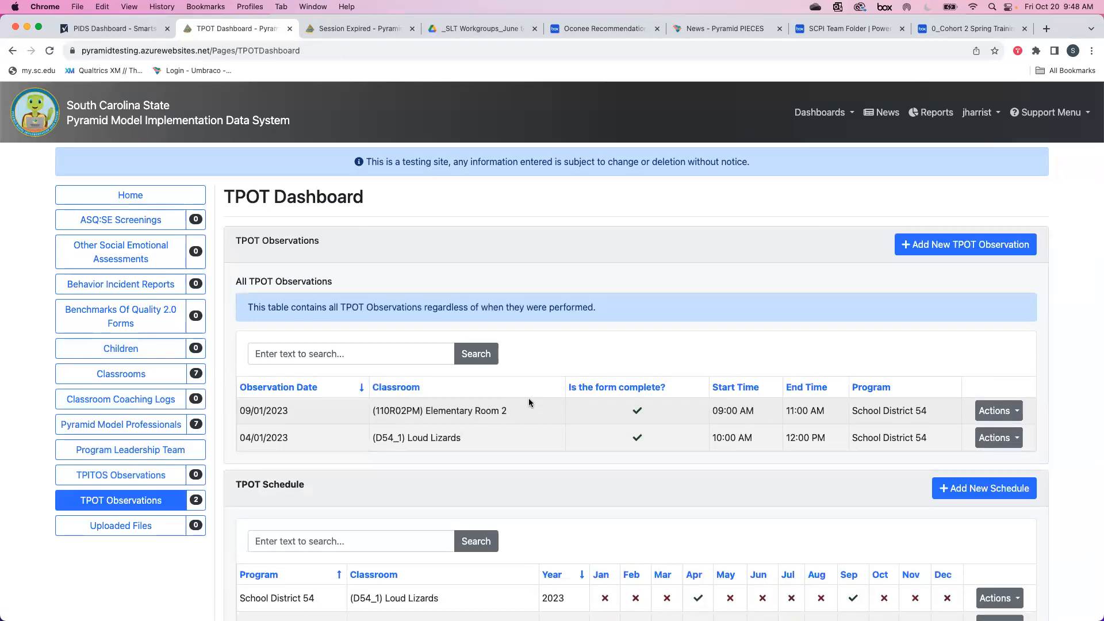
scroll(523, 256, "down", 1)
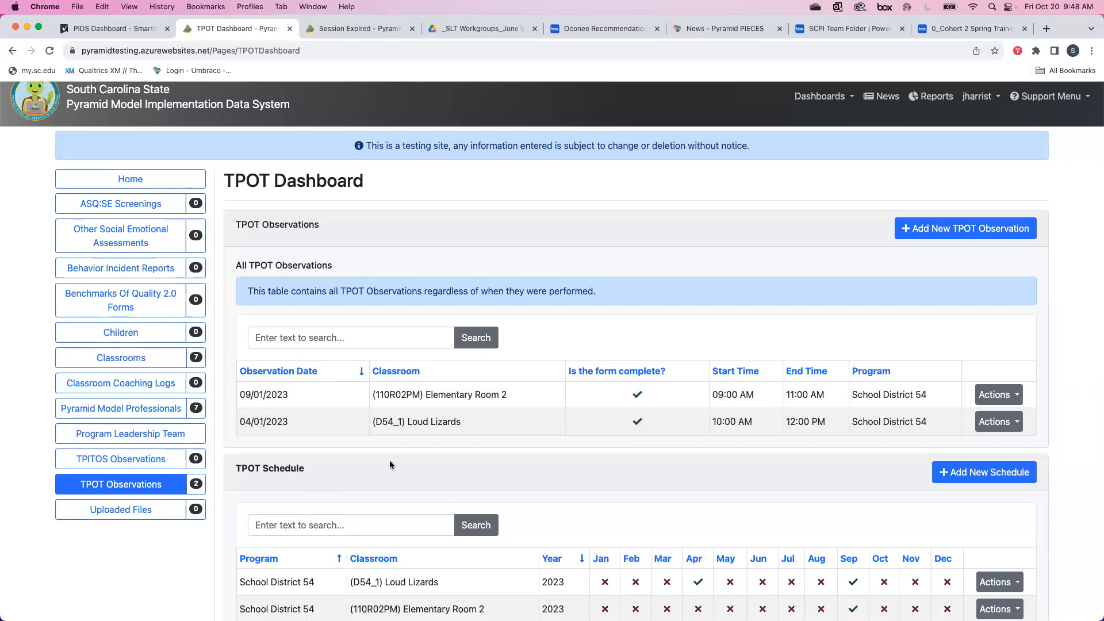
left_click(952, 229)
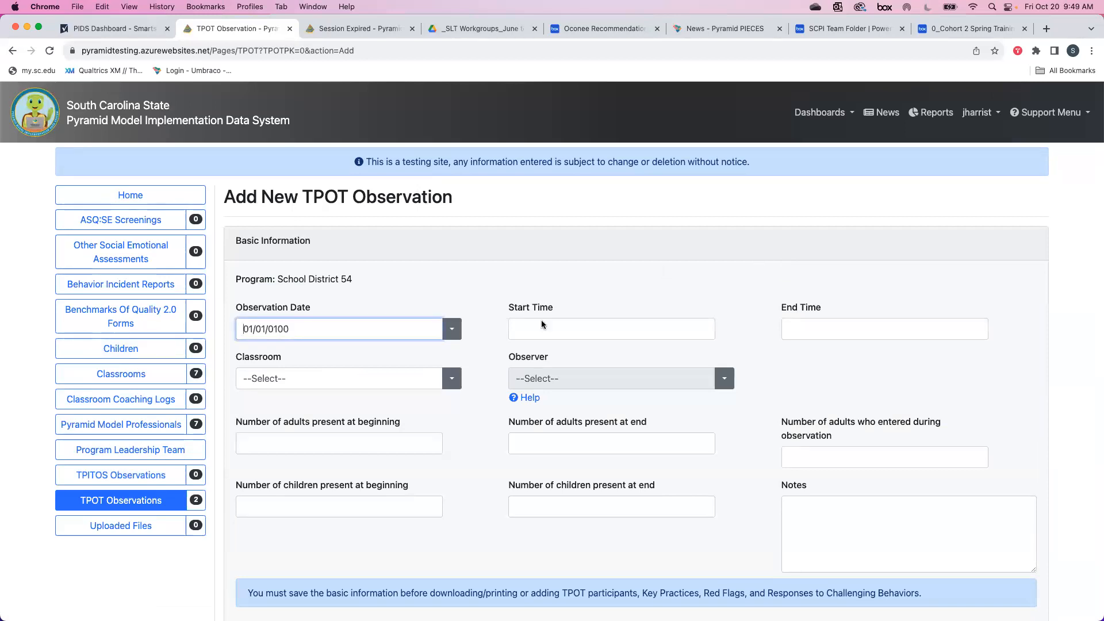
type("10/")
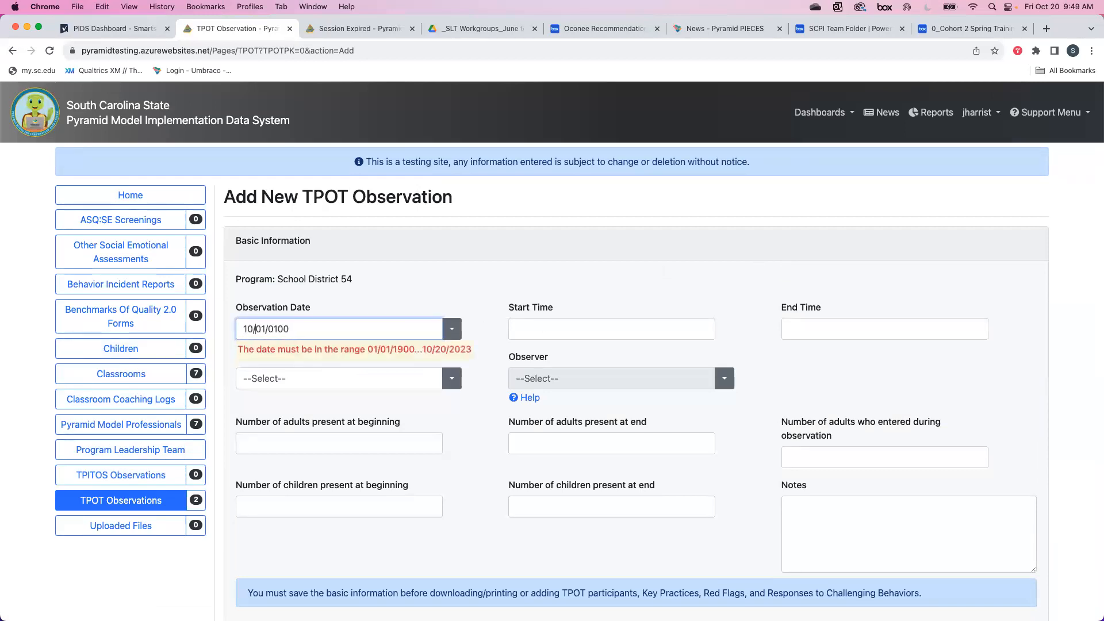
type("19/2023")
Step: Set the observation to run from 09:00 AM to 11:00 AM and choose (054R05) Prek Classroom 01 as its classroom
left_click(619, 334)
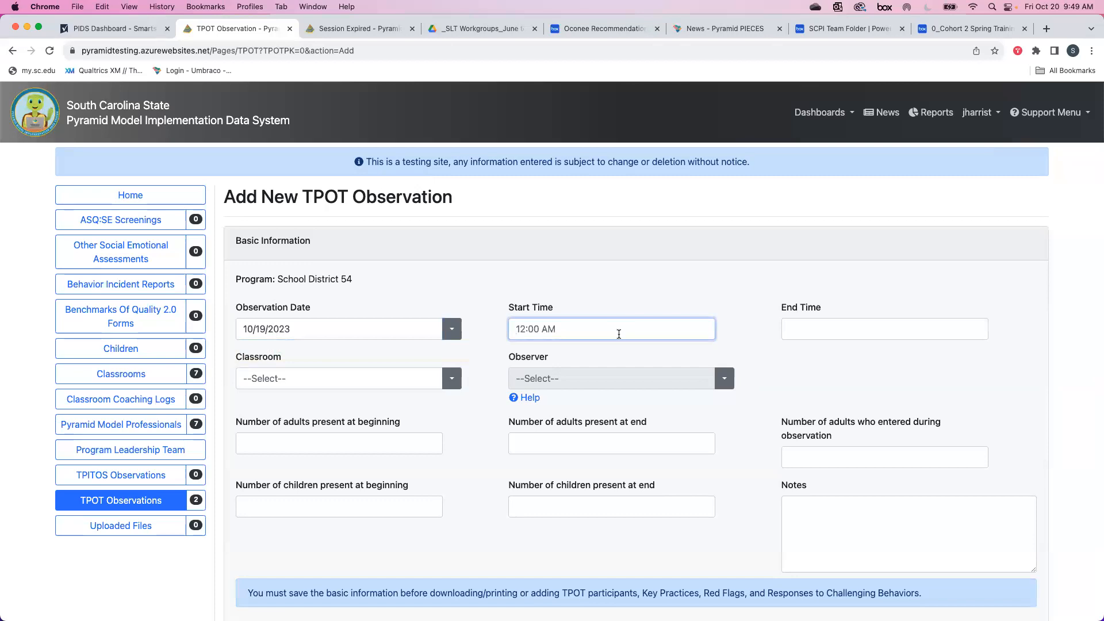
left_click(512, 331)
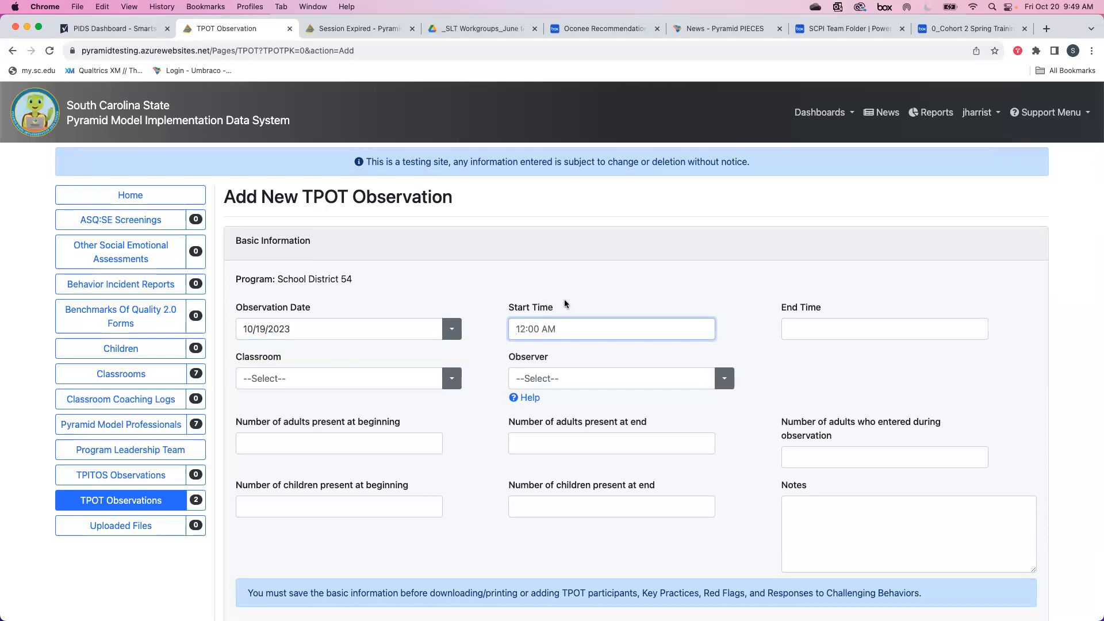
type("09")
left_click(789, 329)
type("11:00 AM")
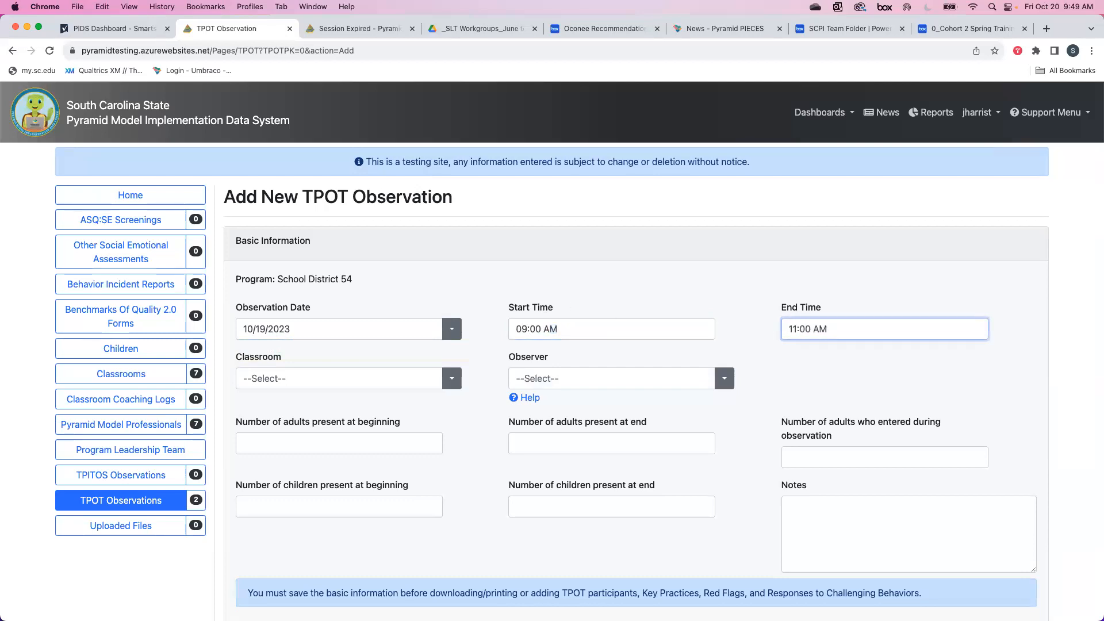
left_click(452, 379)
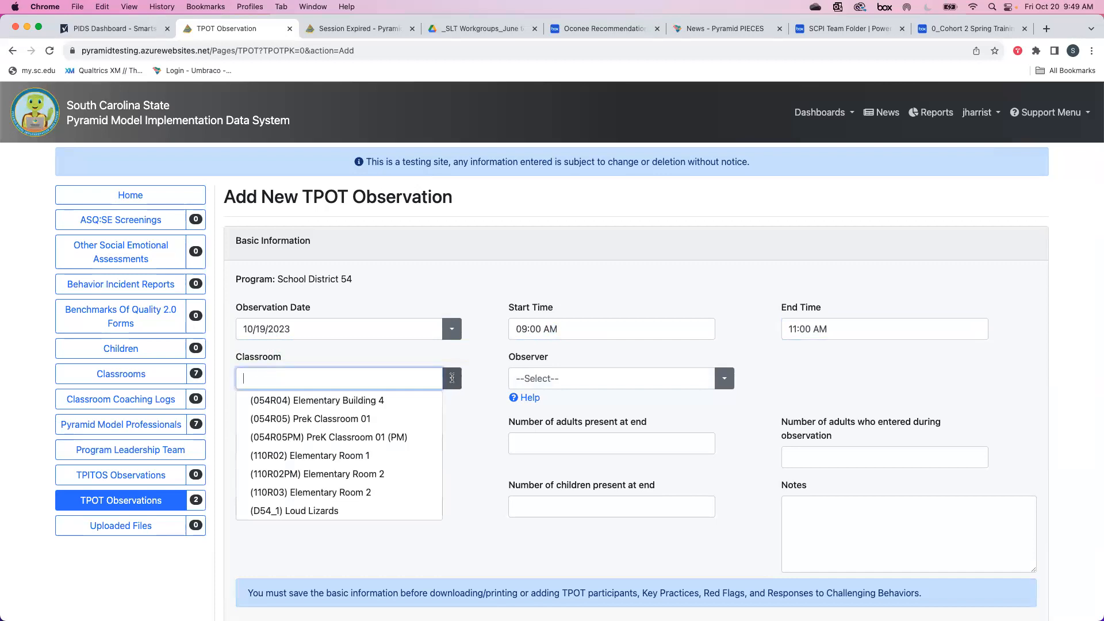
left_click(370, 418)
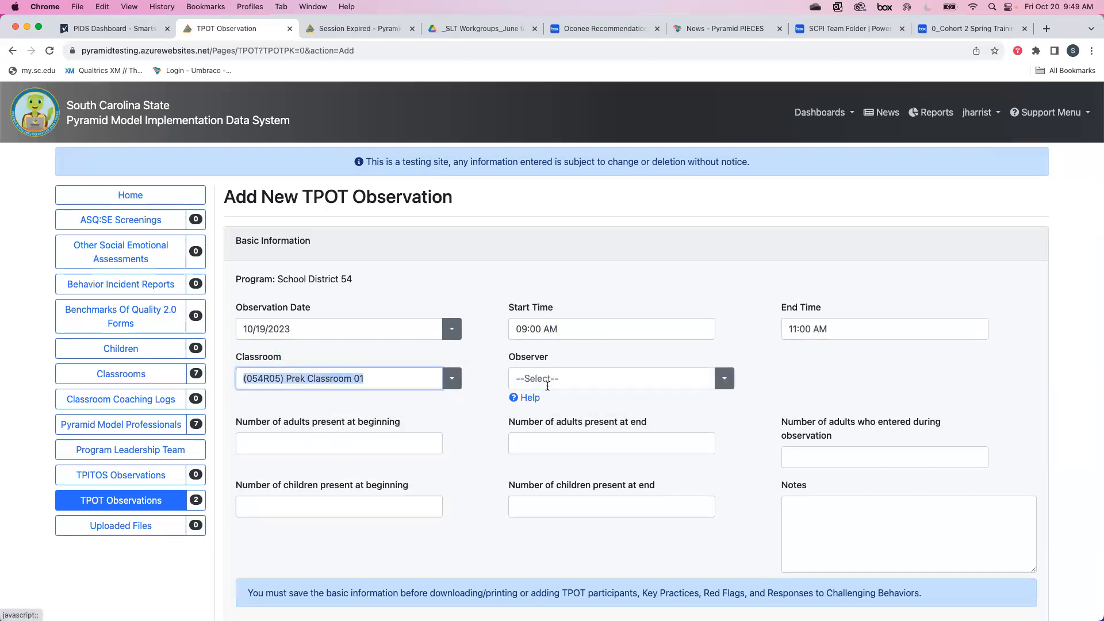
Step: Choose the first listed eligible professional as the observer of the new TPOT observation
left_click(725, 378)
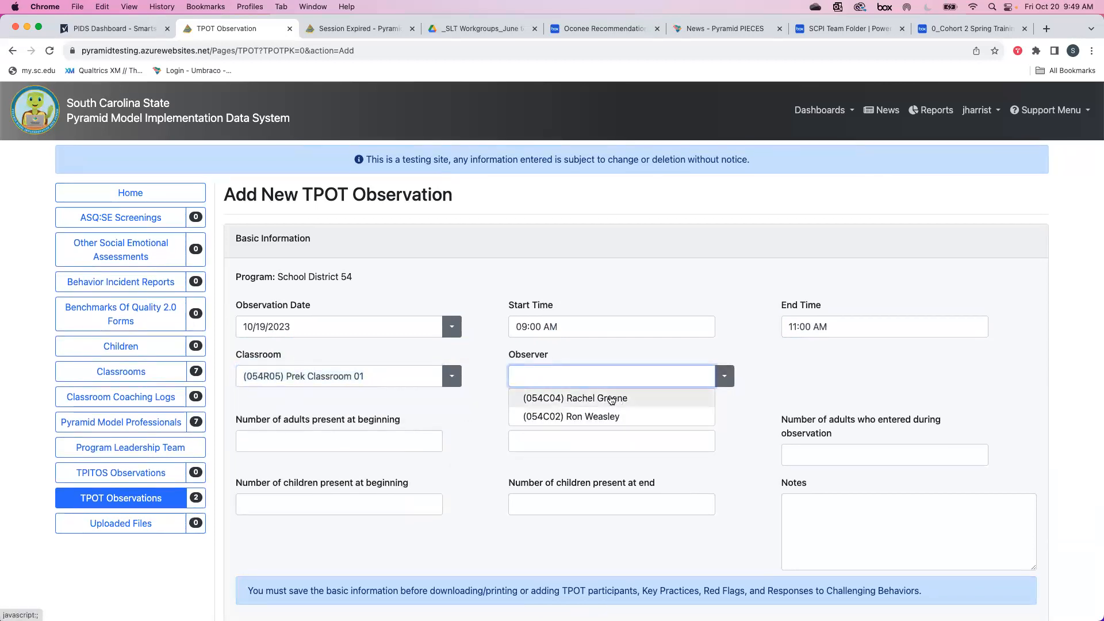
left_click(580, 399)
scroll(482, 406, "down", 1)
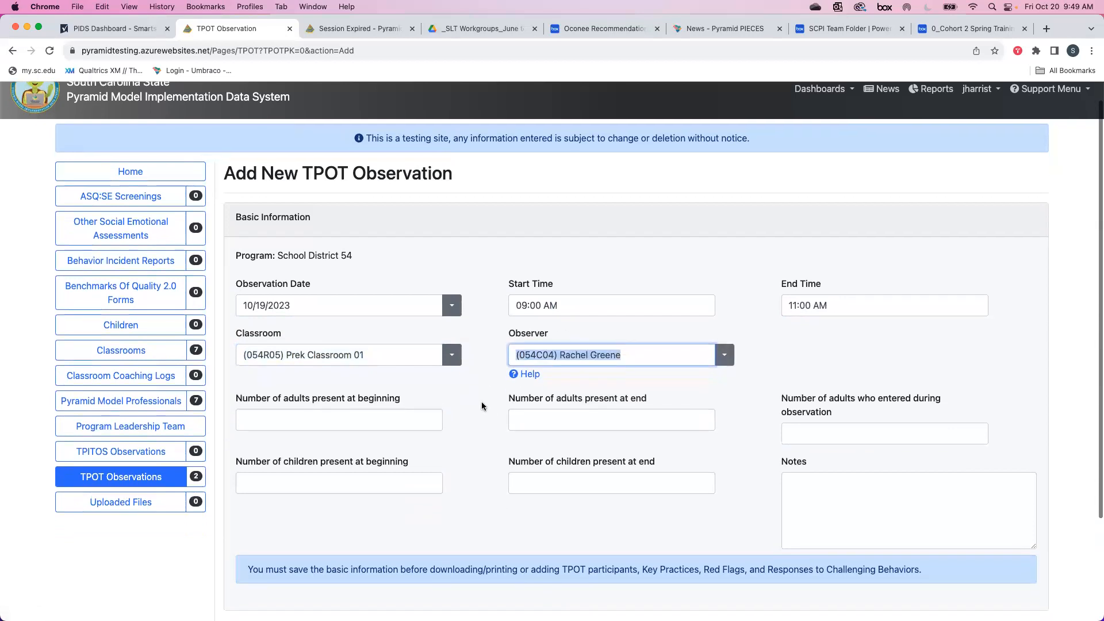
Step: Enter the adult counts for the observation: 2 present at beginning, 2 at end and 1 who entered during it
left_click(399, 420)
type("2")
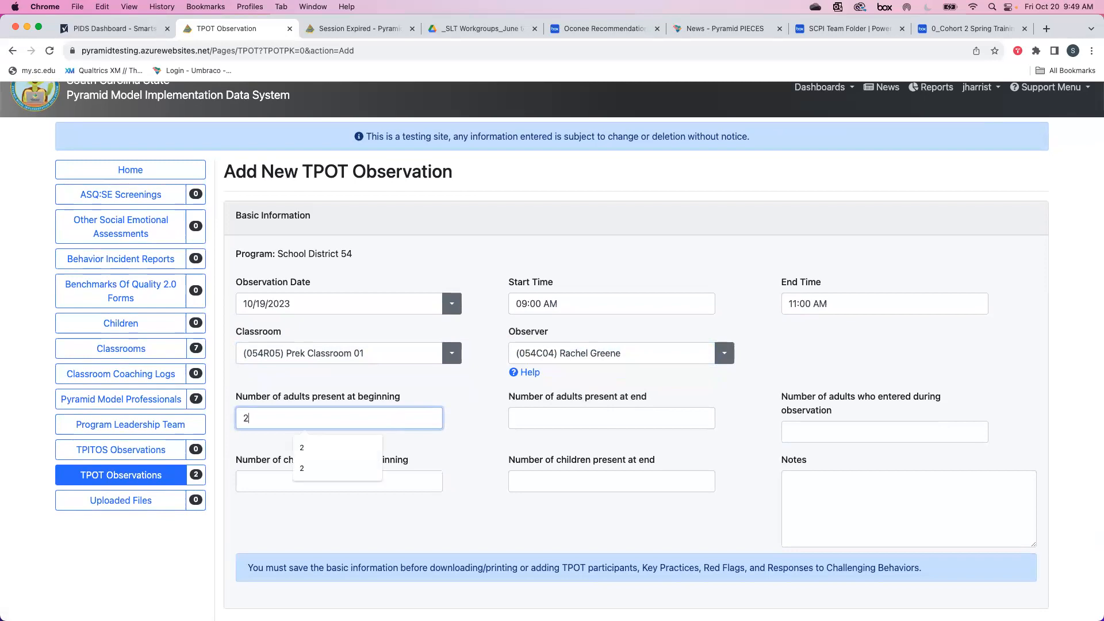
key("Tab")
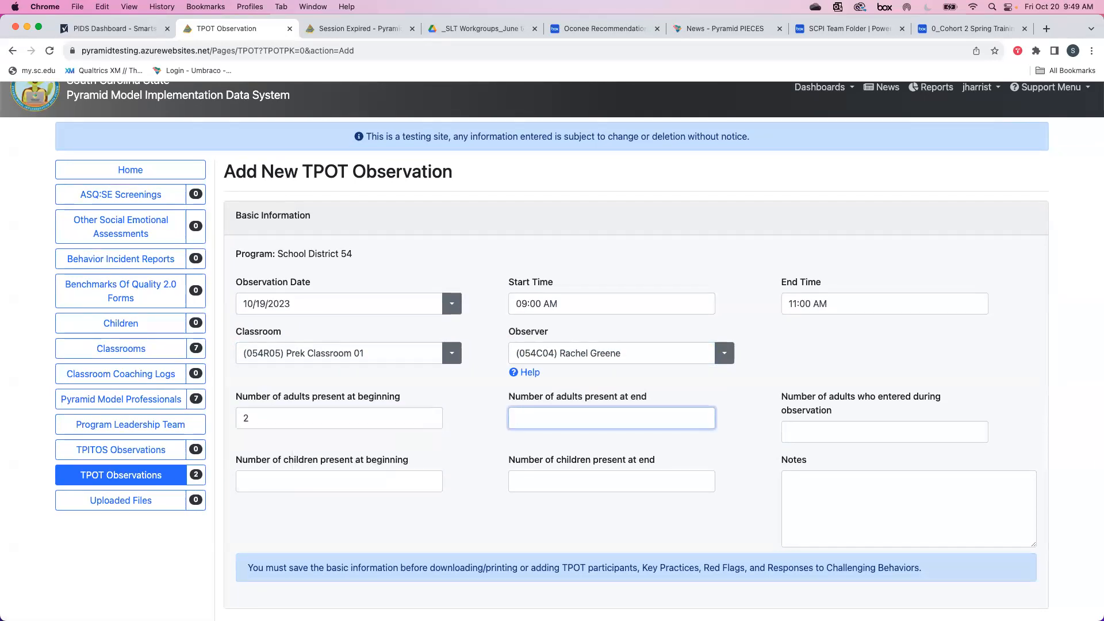
type("2")
key("Tab")
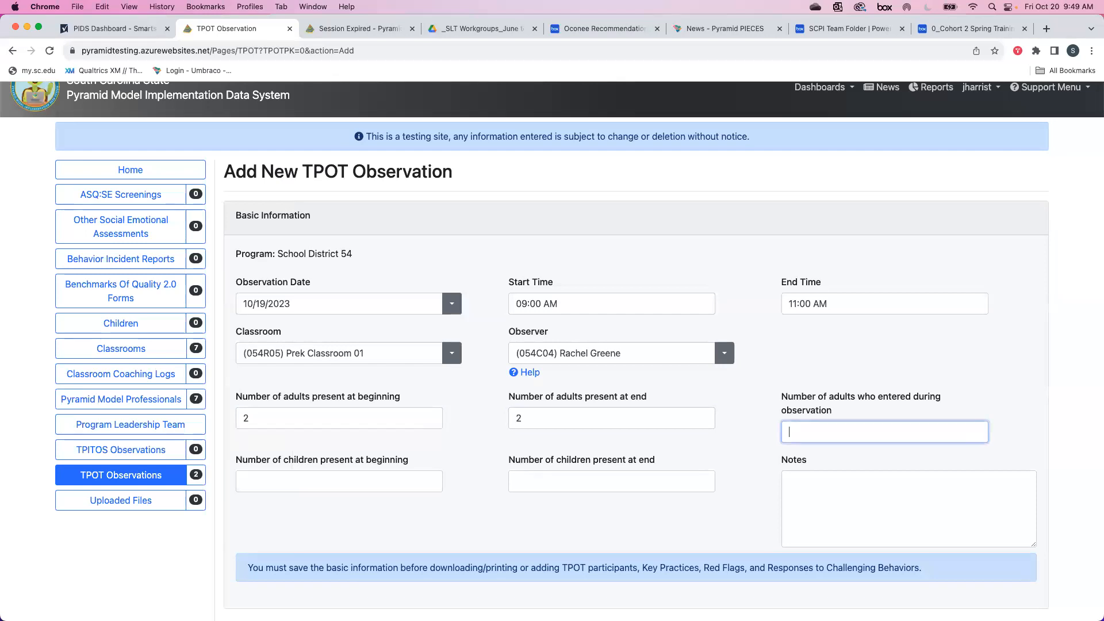
type("1")
key("Tab")
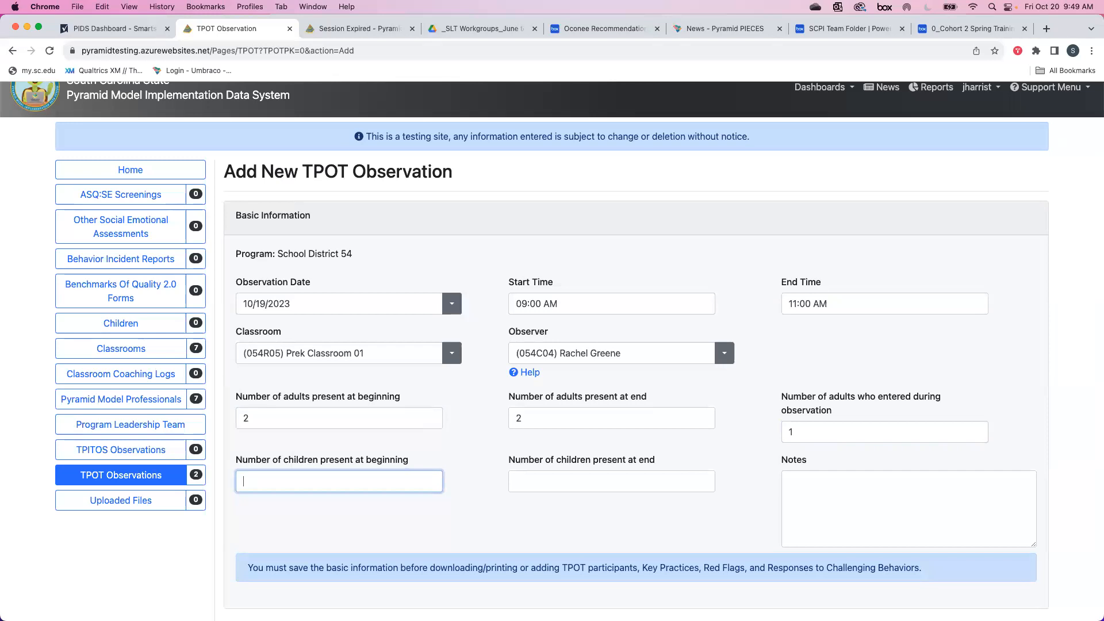
Step: Enter 6 children present at the beginning of the observation and 7 present at the end
type("6")
key("Tab")
type("7")
key("Tab")
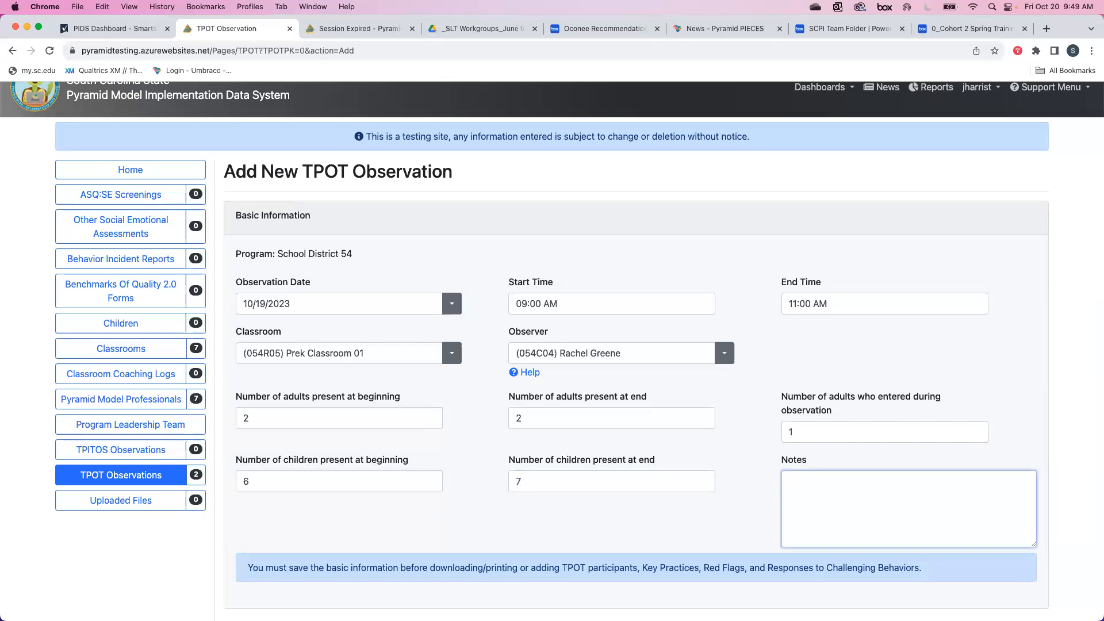
Step: Enter the note "no instances of children with ESOL" and save the observation's basic information
type("no insgtanc")
key("BackSpace")
key("BackSpace")
key("BackSpace")
key("BackSpace")
key("BackSpace")
type("tanes")
key("BackSpace")
key("BackSpace")
key("BackSpace")
type("ces of children wt")
key("BackSpace")
key("BackSpace")
type("wtih nE")
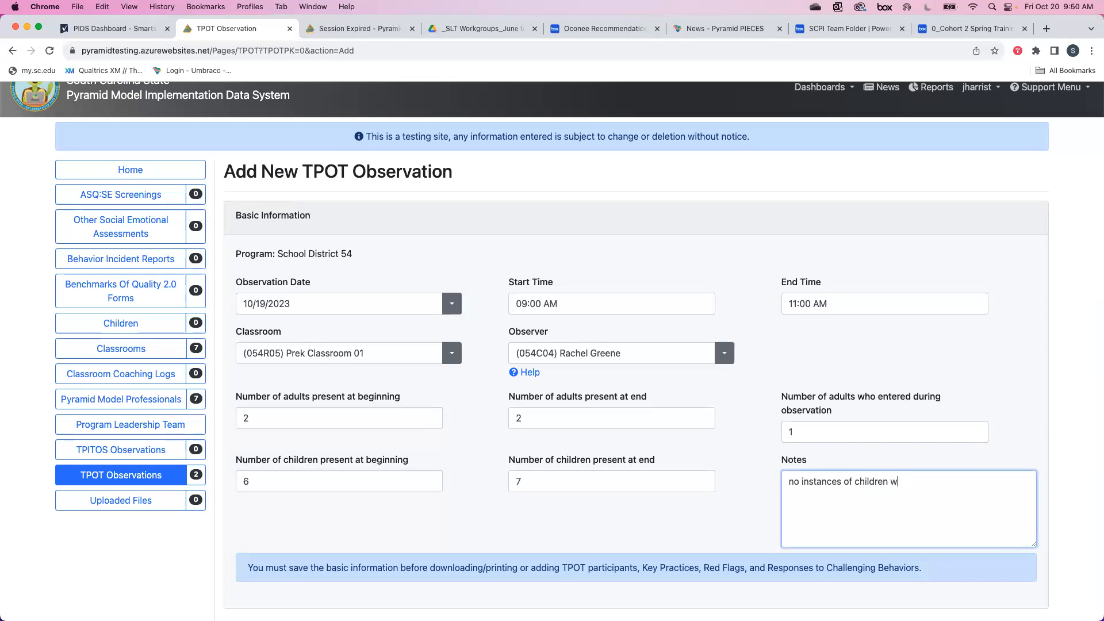
key("BackSpace")
key("BackSpace")
key("BackSpace")
key("BackSpace")
key("BackSpace")
key("BackSpace")
key("BackSpace")
type("with ESOL o")
scroll(345, 329, "down", 3)
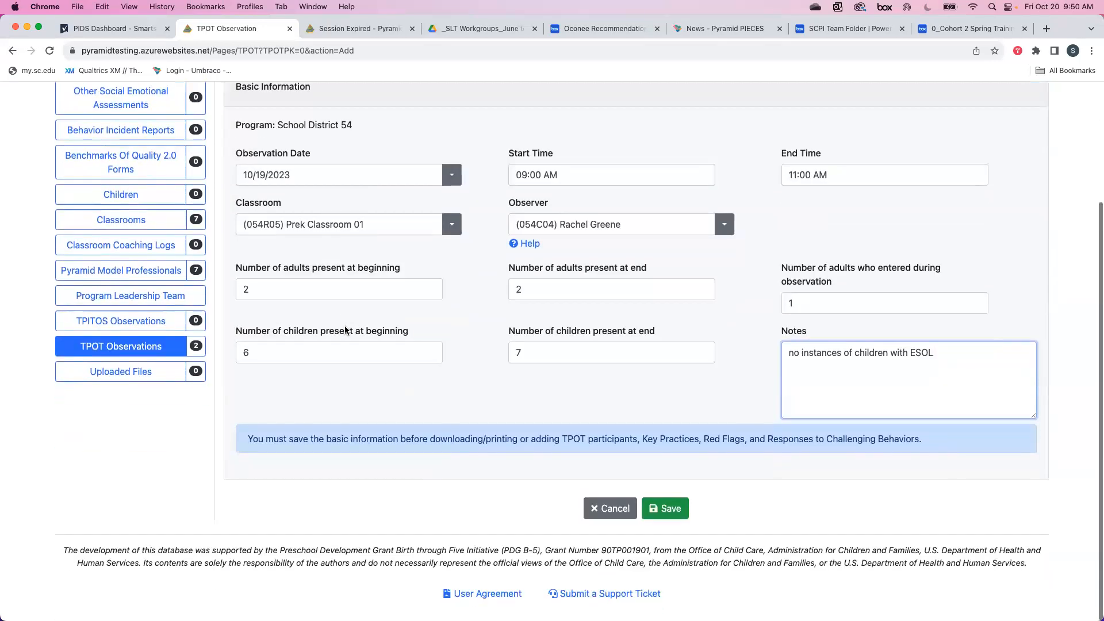
left_click(664, 510)
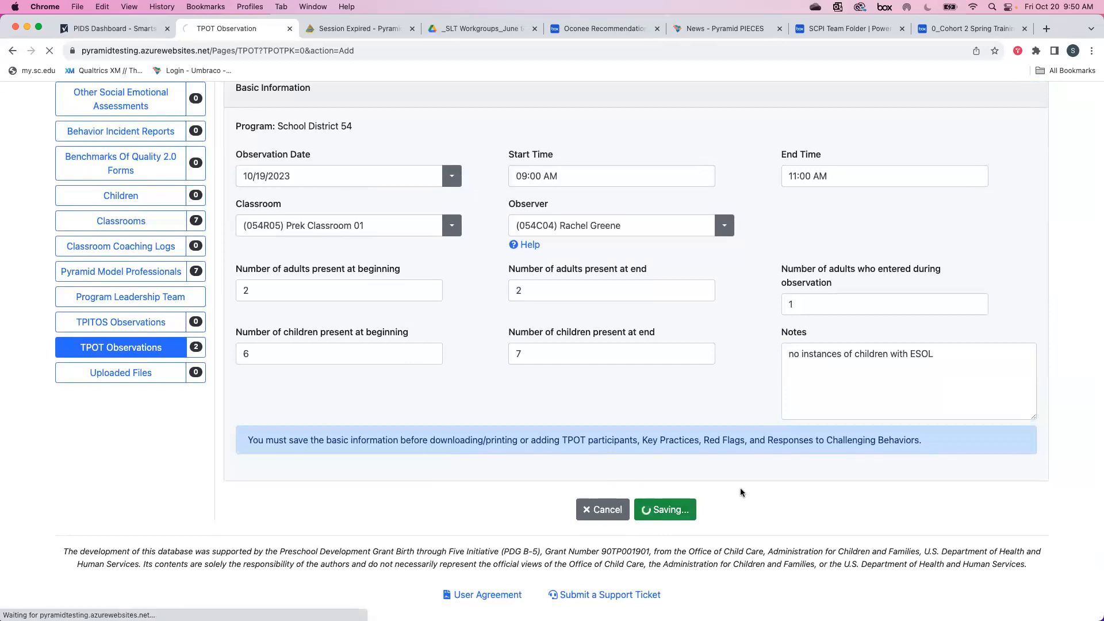
Step: Add the second listed professional as a TPOT participant with the role Lead Teacher and save the entry
scroll(719, 361, "down", 6)
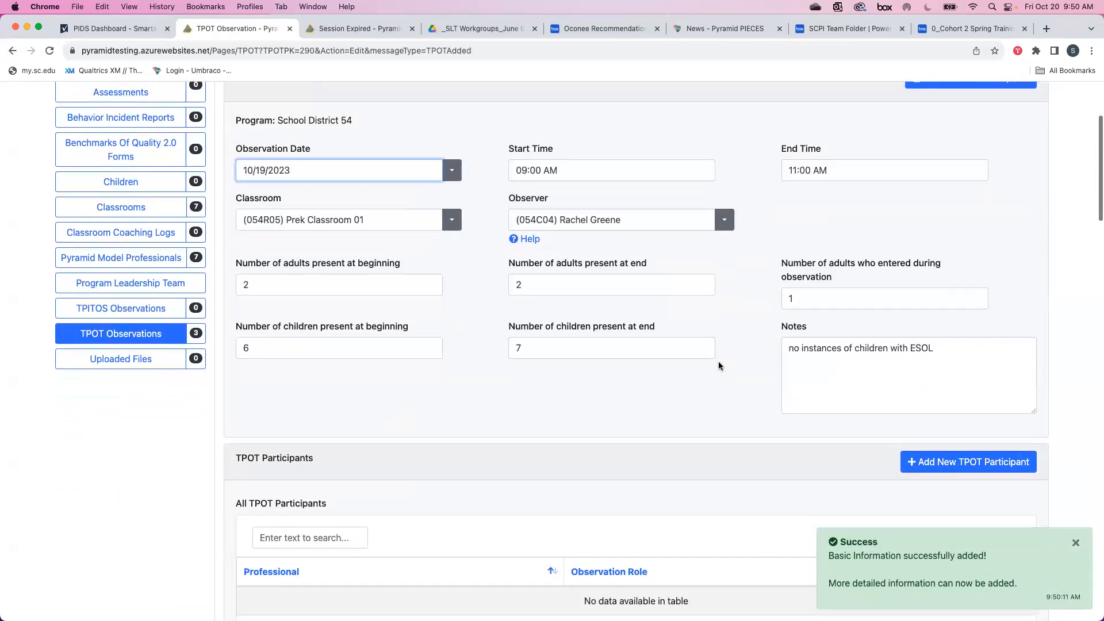
scroll(719, 365, "down", 2)
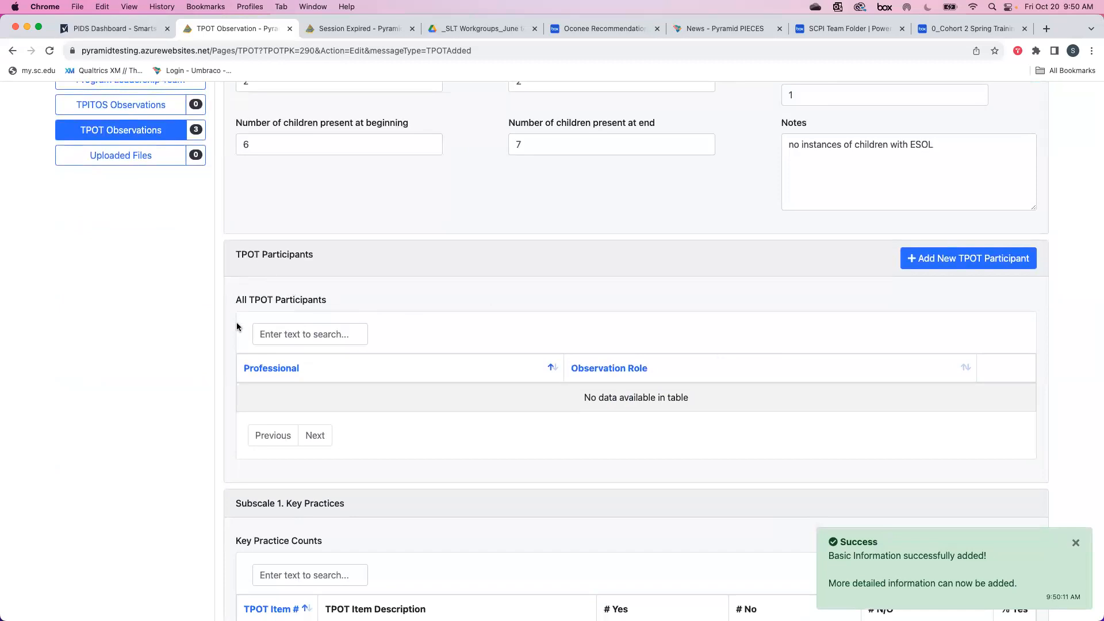
left_click(966, 258)
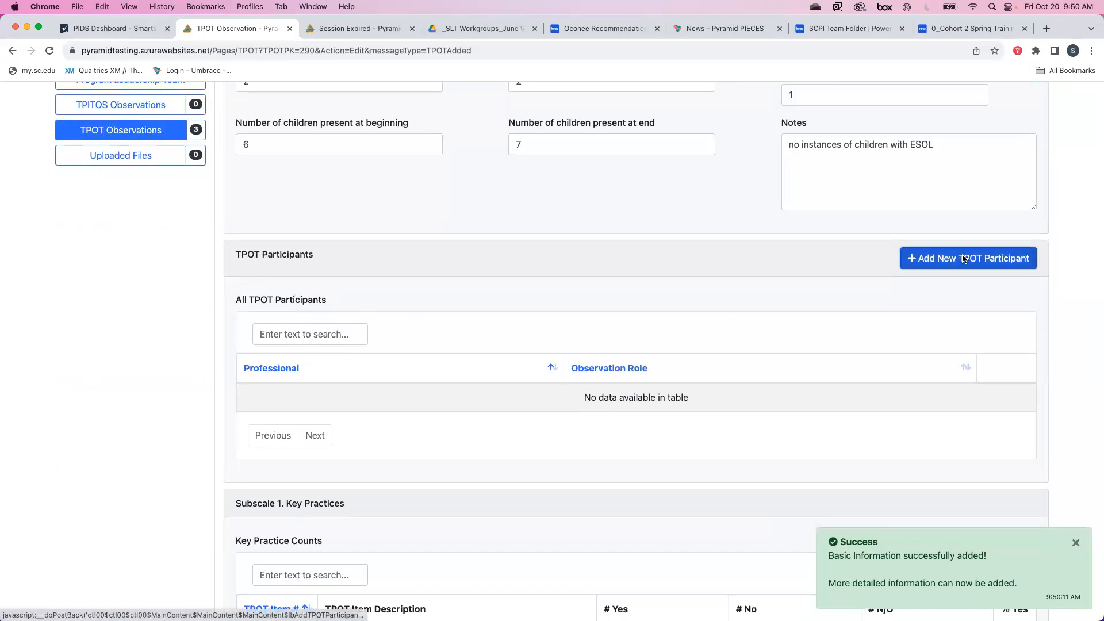
scroll(633, 345, "down", 4)
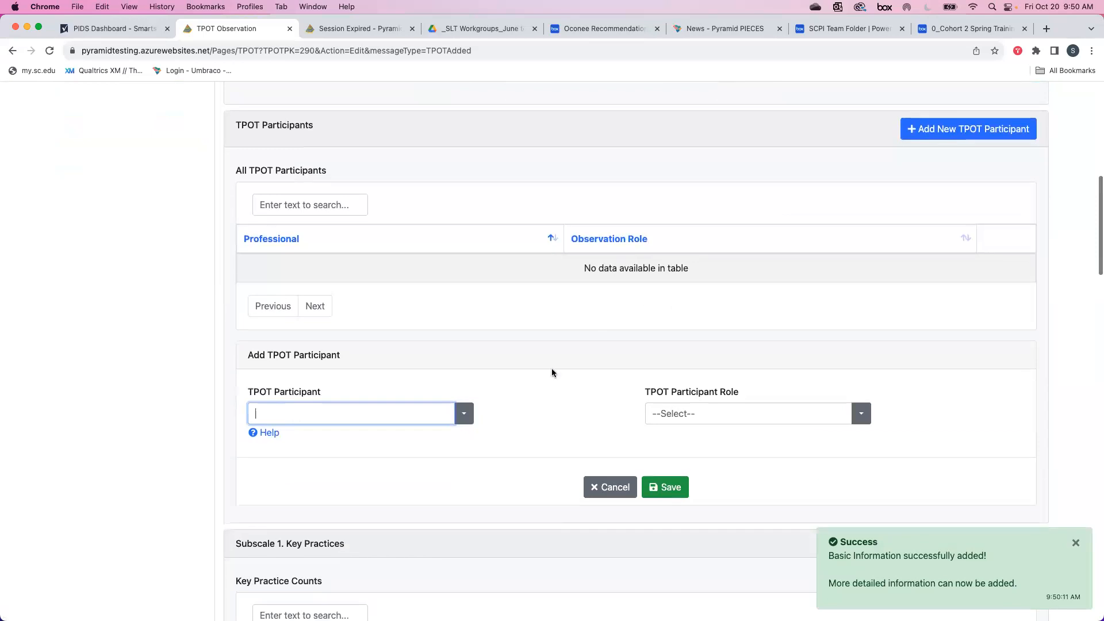
left_click(462, 415)
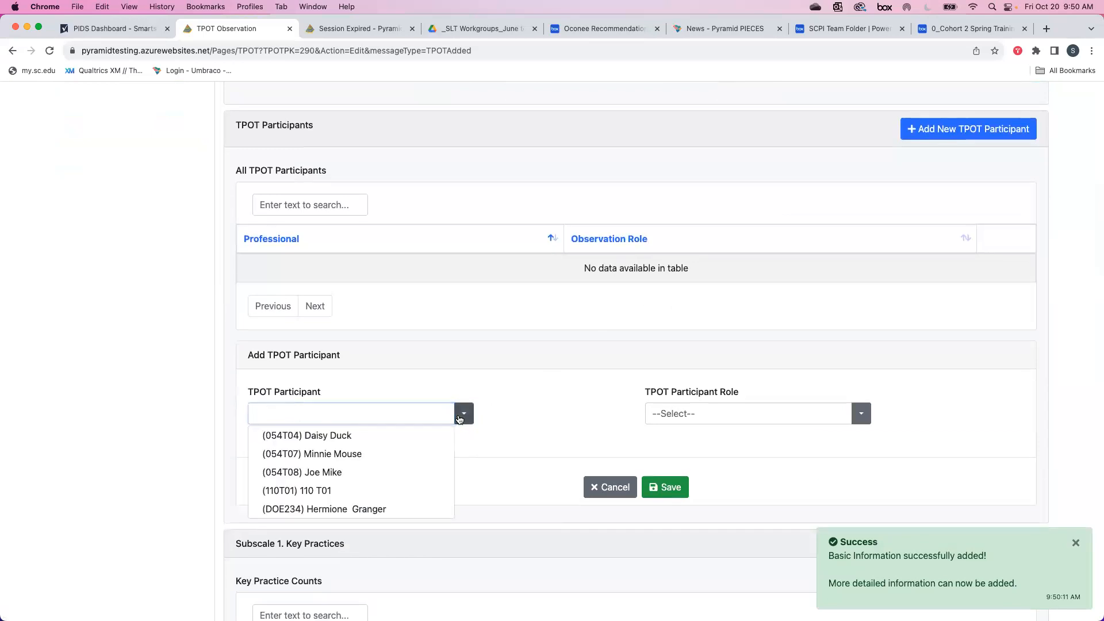
left_click(377, 454)
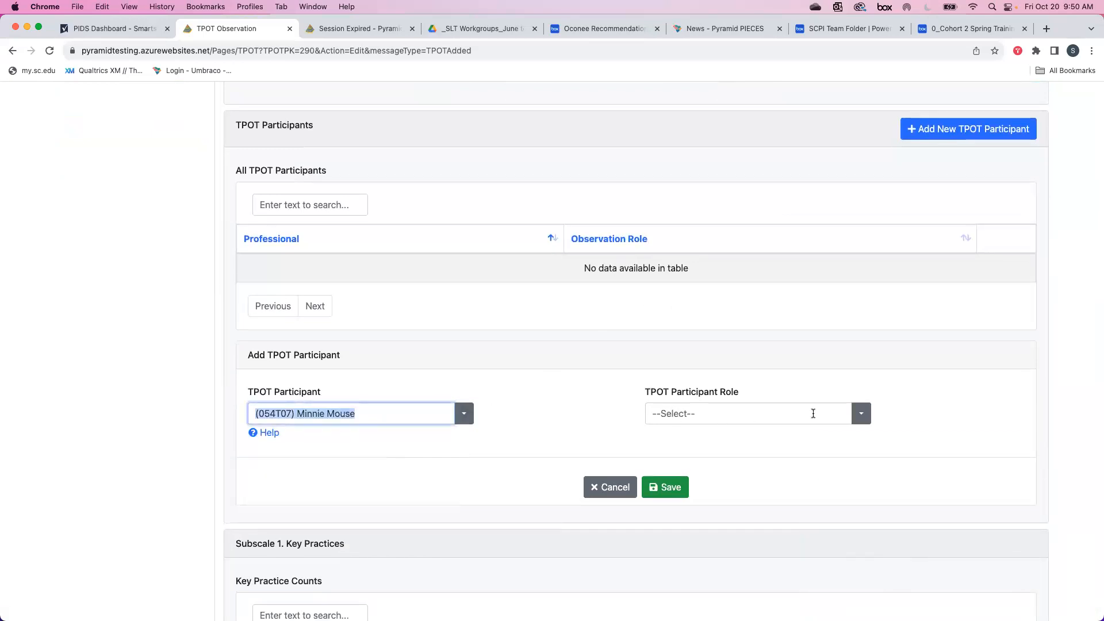
left_click(860, 413)
left_click(762, 437)
left_click(668, 488)
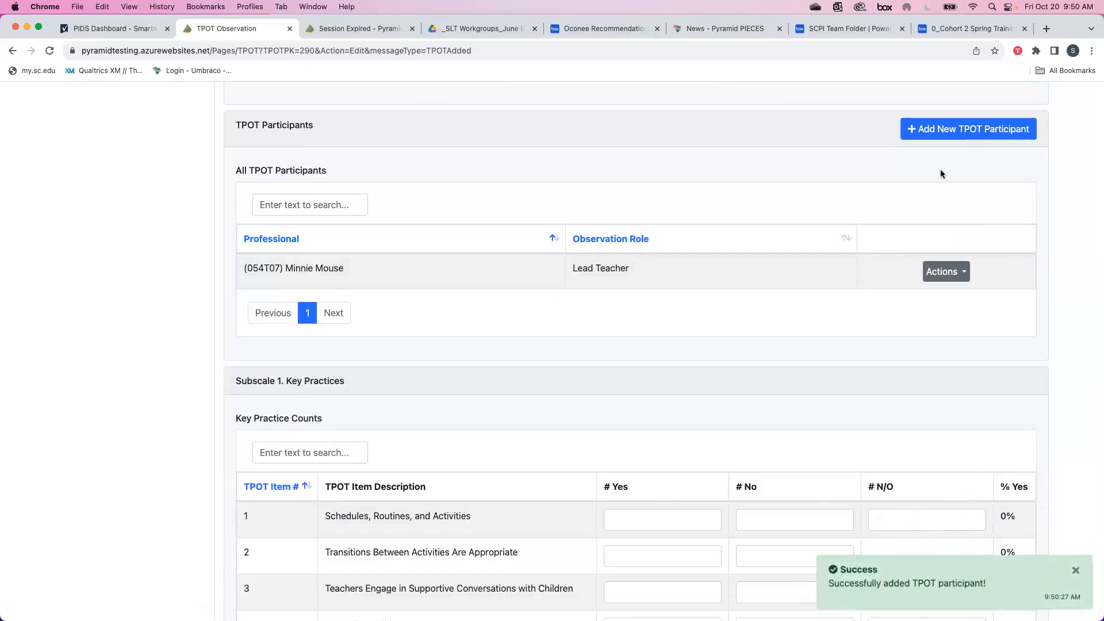
Step: Add the third listed professional as a TPOT participant with the role Teaching Assistant and save the entry
left_click(945, 137)
left_click(463, 420)
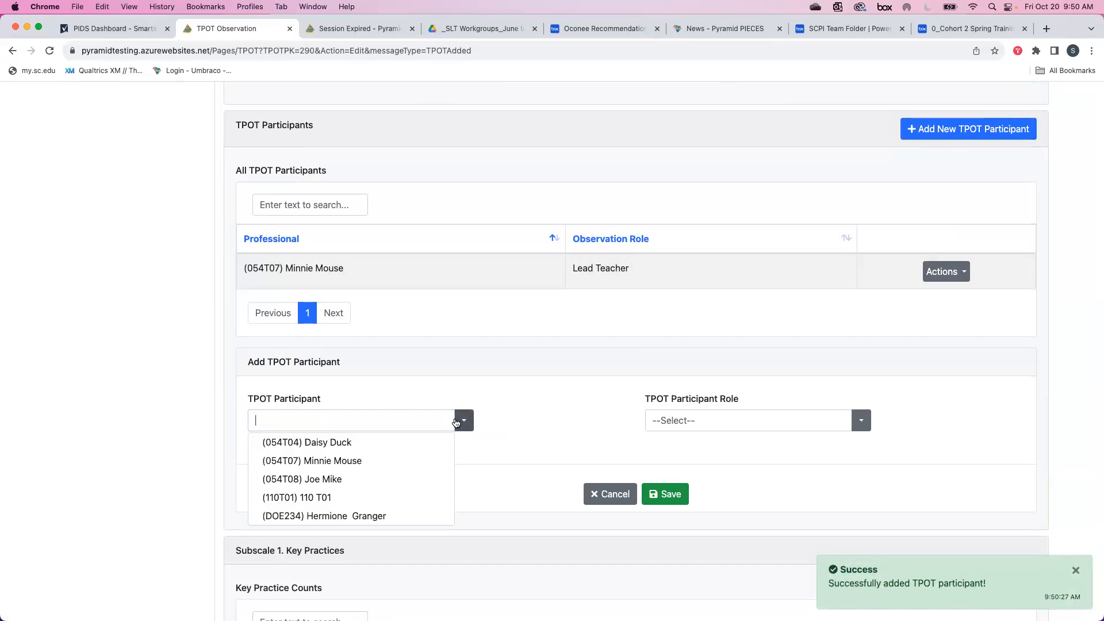
left_click(350, 478)
left_click(859, 420)
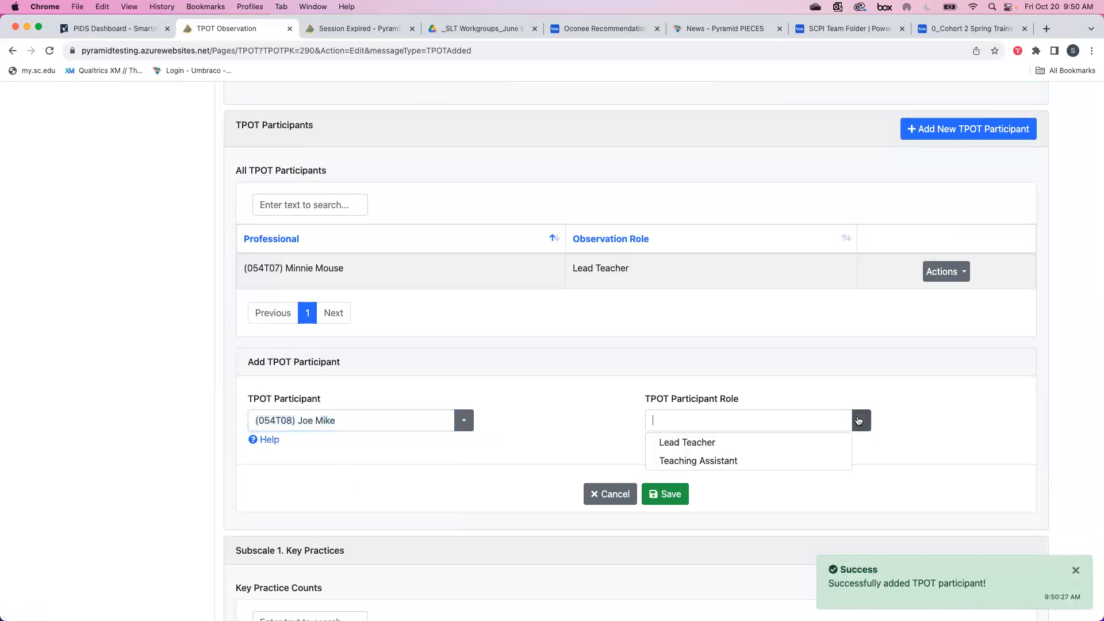
left_click(758, 464)
left_click(666, 496)
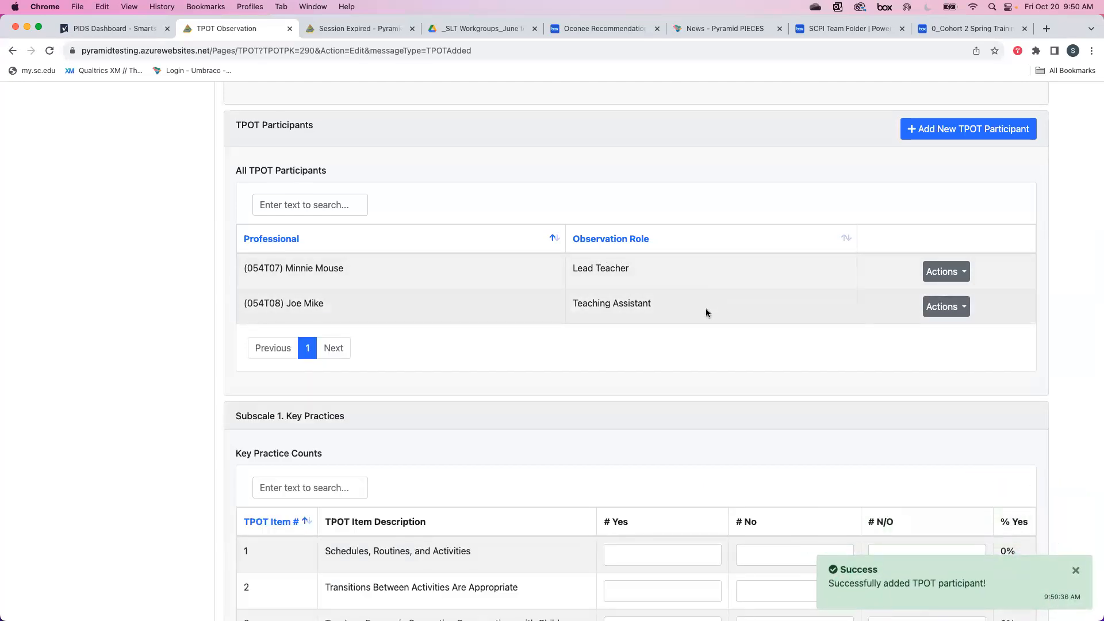
Step: Enter the Key Practice counts for item 1, Schedules, Routines, and Activities: 8 Yes, 1 No and 1 N/O
scroll(706, 309, "down", 5)
scroll(705, 308, "down", 2)
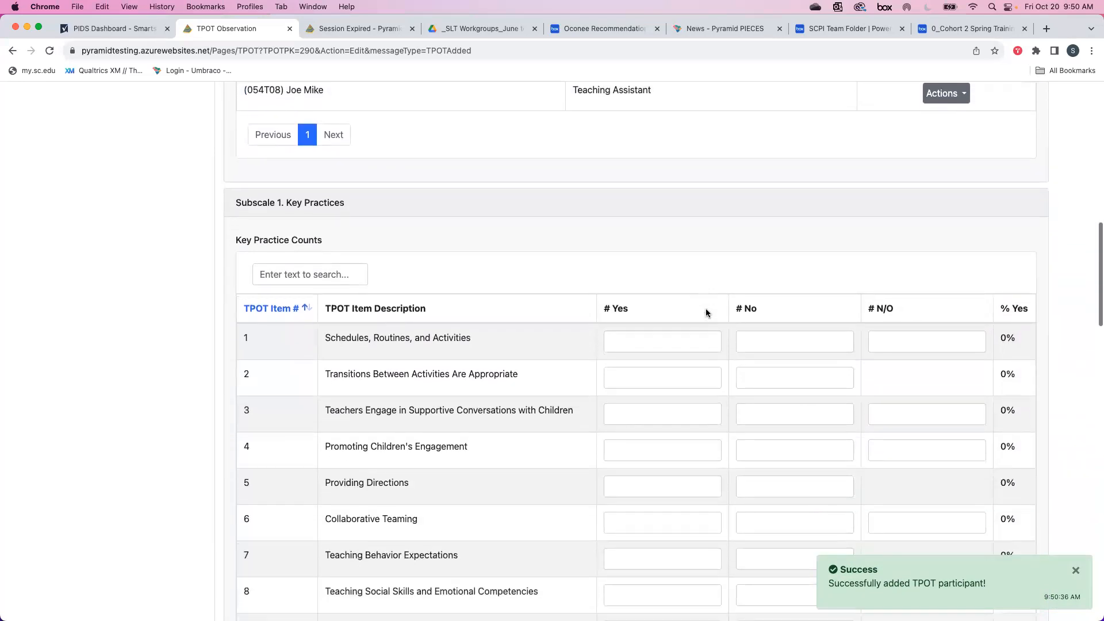
scroll(689, 253, "down", 1)
scroll(688, 253, "down", 3)
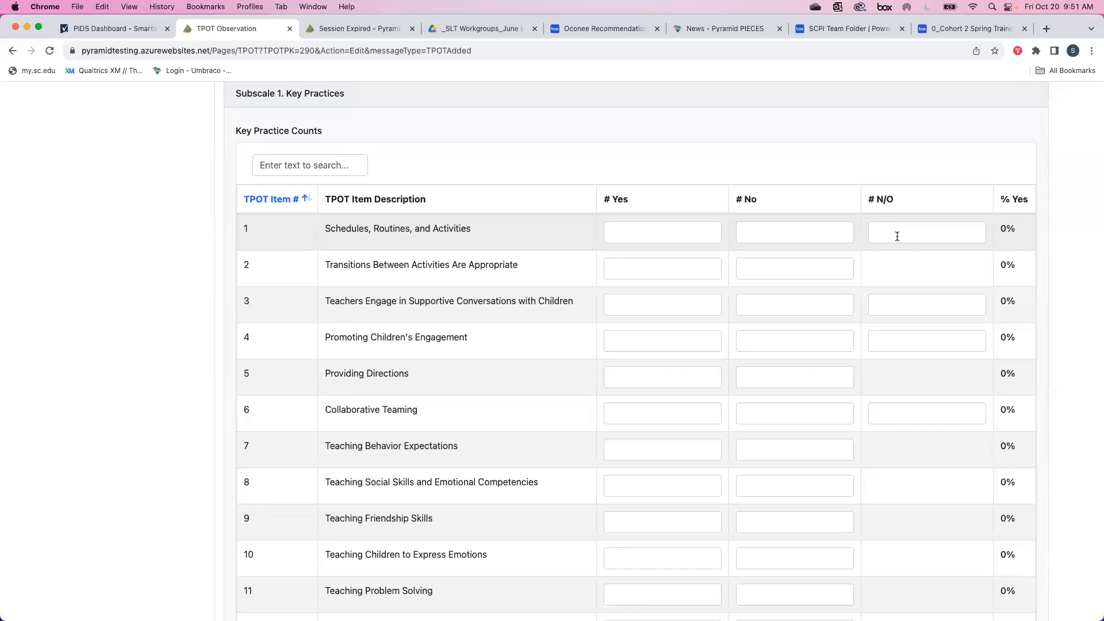
left_click(698, 225)
type("8")
key("Tab")
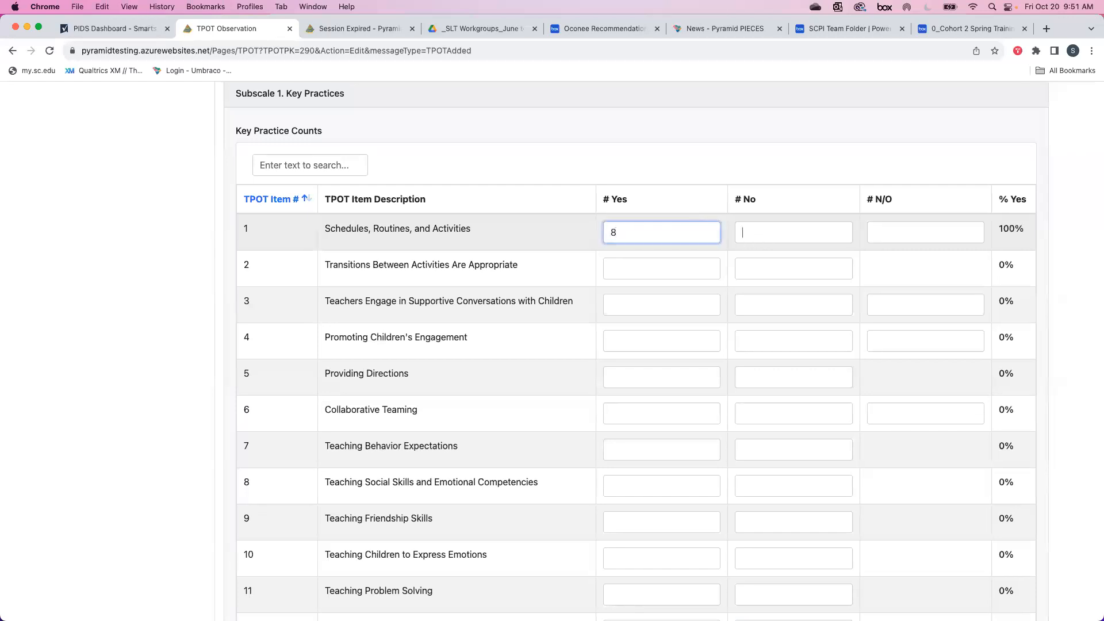
type("1")
key("Tab")
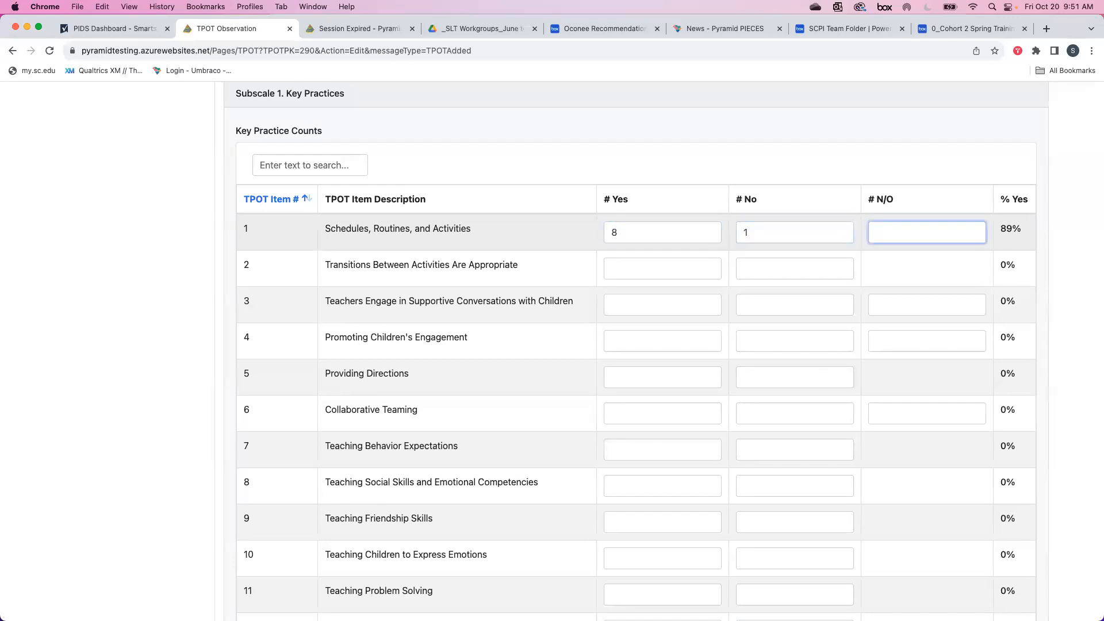
type("1")
key("Tab")
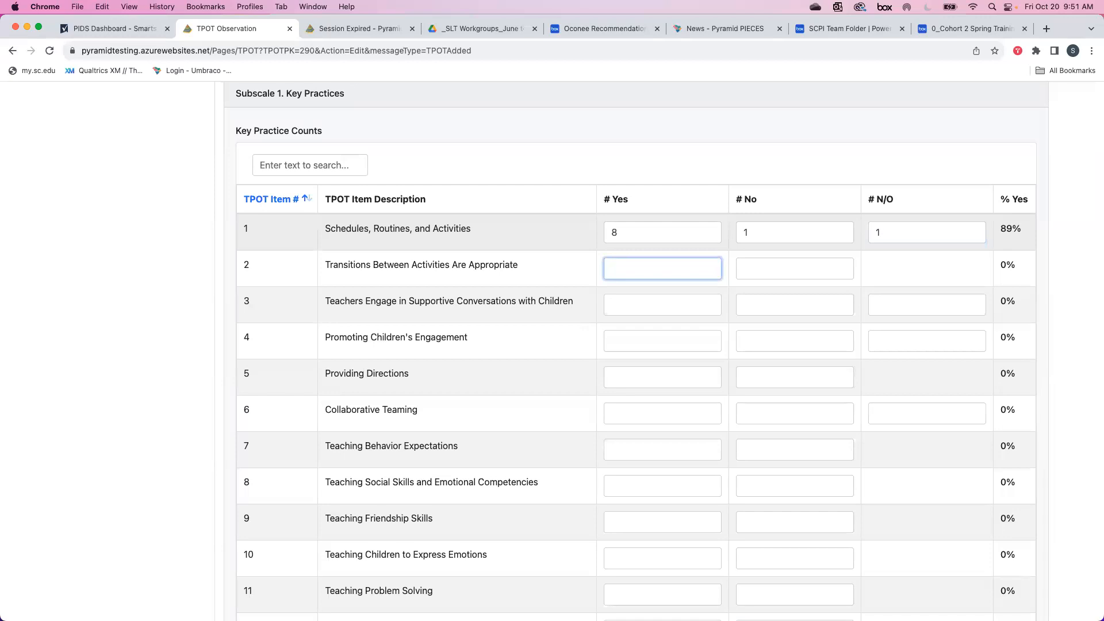
Step: Enter the counts for item 2, Transitions, as 7 Yes and 1 No, and for item 3, Supportive Conversations, as 10 Yes, 0 No and 0 N/O
type("7")
key("Tab")
type("1")
key("Tab")
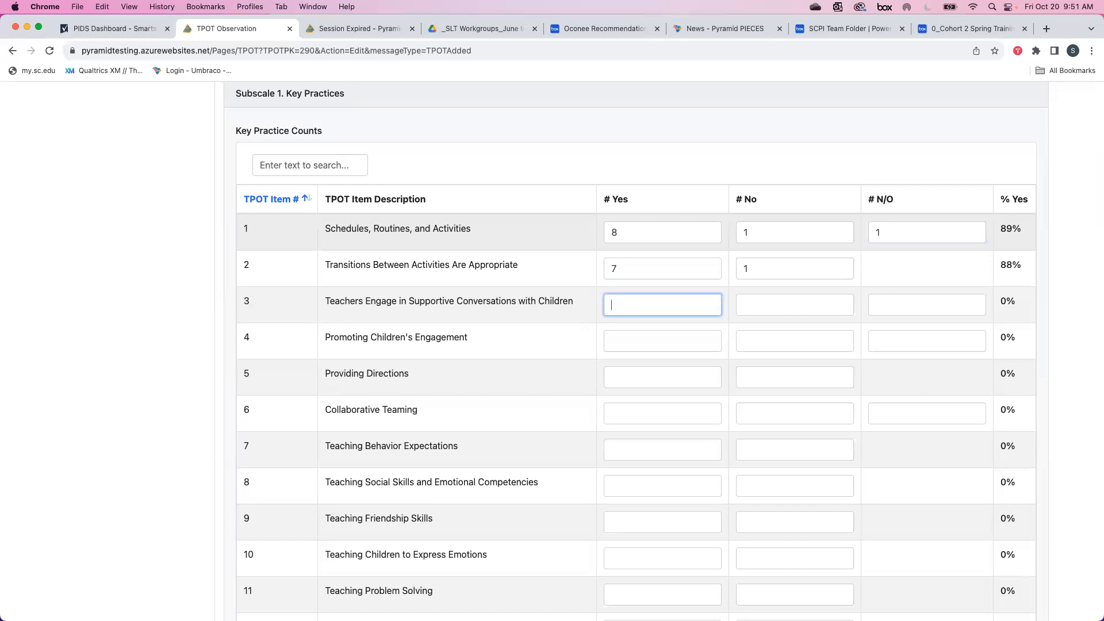
type("10")
key("Tab")
type("0")
key("Tab")
type("0")
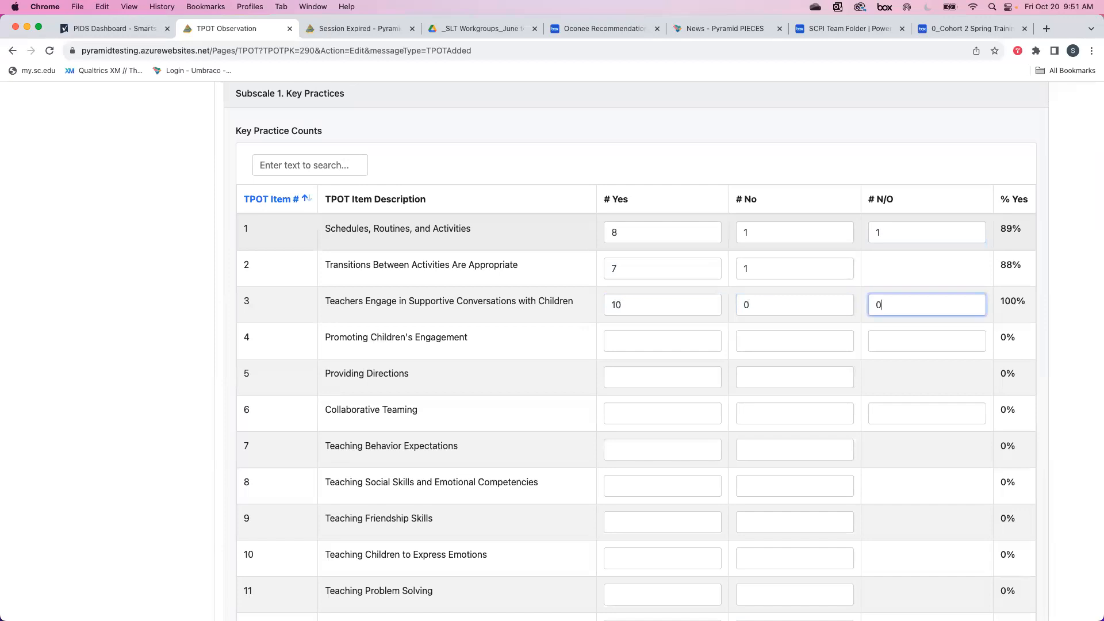
Step: Enter the Key Practice counts for item 4, Promoting Children's Engagement: 8 Yes, 1 No and 1 N/O
left_click(665, 350)
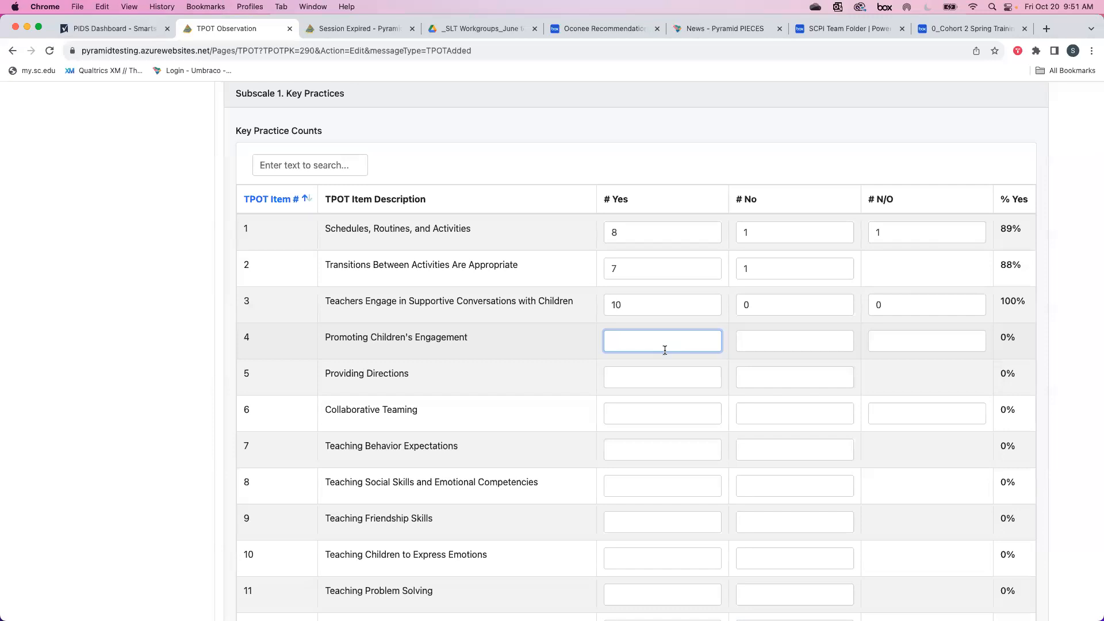
type("8")
key("Tab")
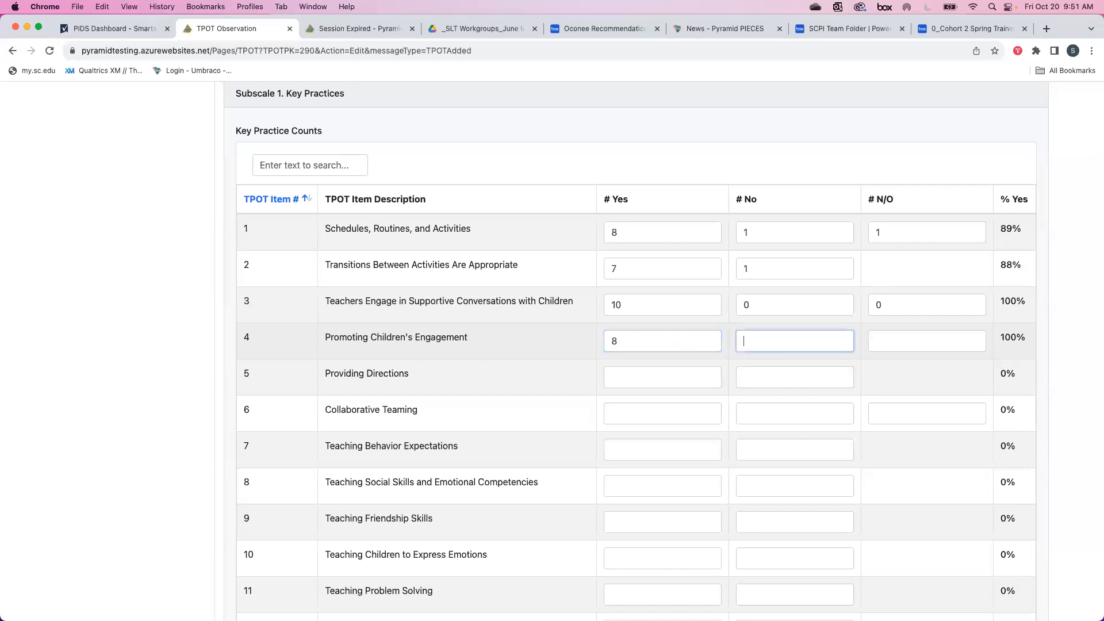
type("1")
key("Tab")
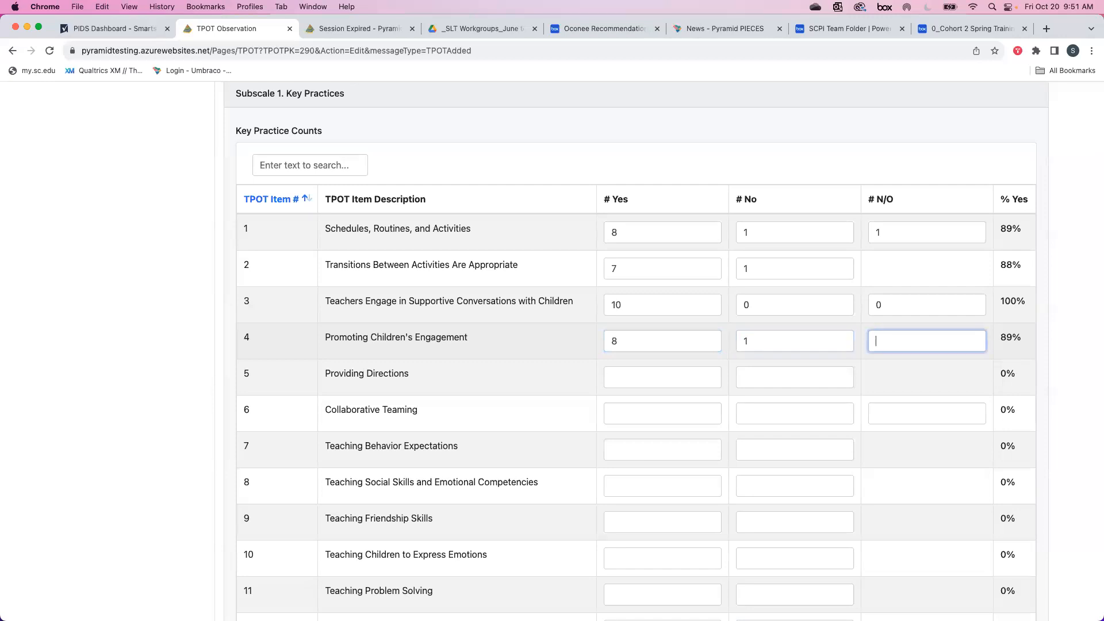
type("1")
key("Tab")
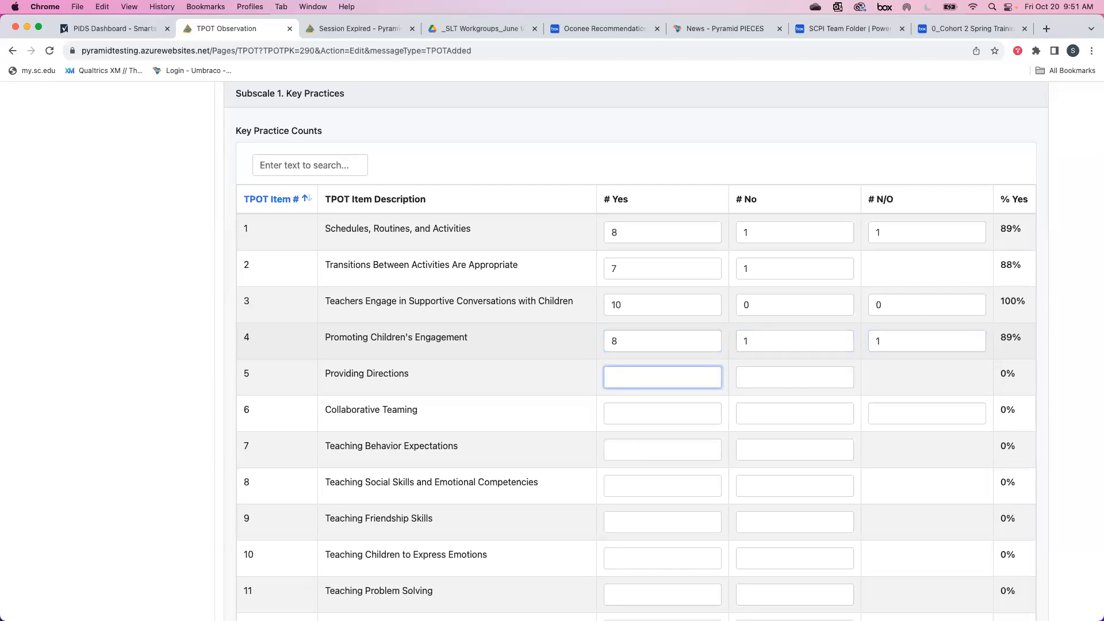
Step: Enter the counts for item 5, Providing Directions, as 7 Yes and 0 No, and for item 6, Collaborative Teaming, as 8 Yes, 1 No and 0 N/O
type("7")
key("Tab")
type("0")
key("Tab")
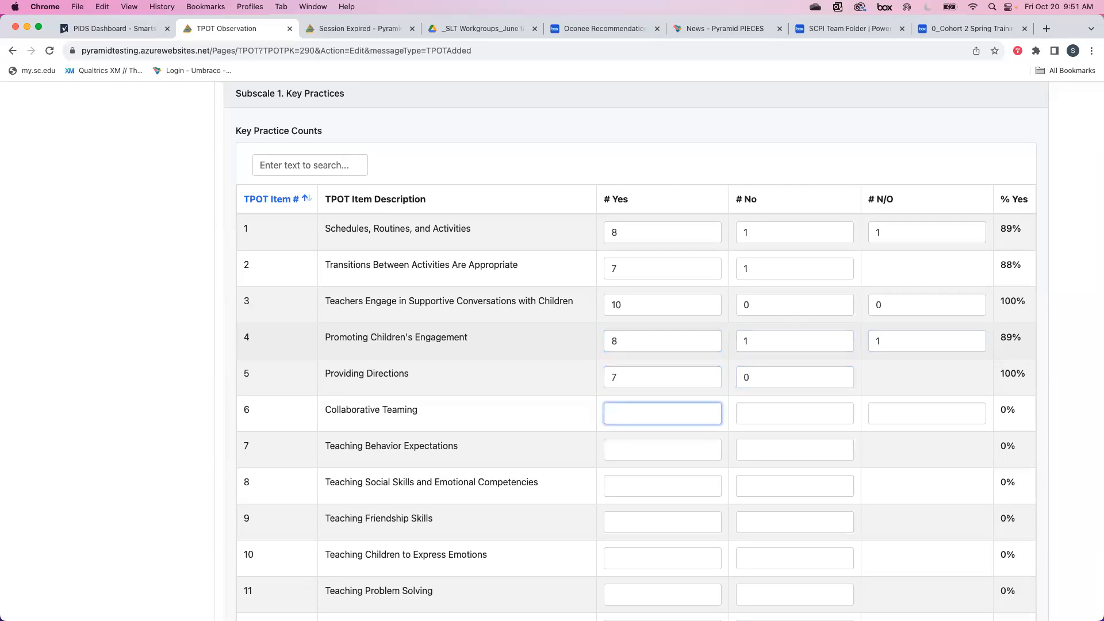
type("8")
key("Tab")
type("1")
key("Tab")
type("0")
key("Tab")
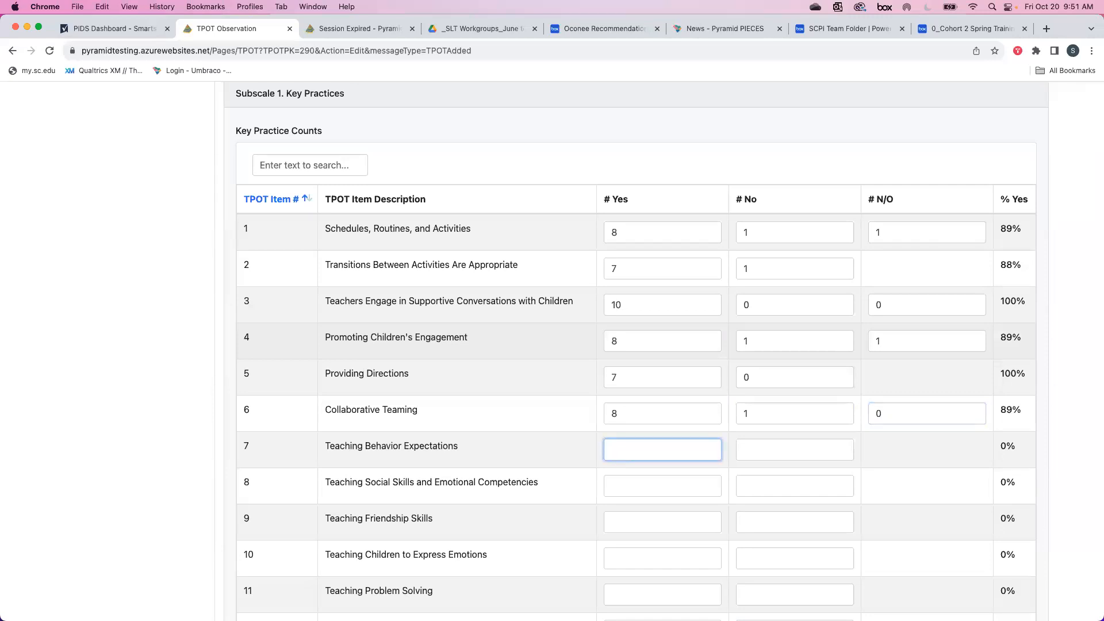
Step: Enter the counts for item 7, Teaching Behavior Expectations, as 7 Yes and 0 No, and for item 8, Teaching Social Skills, as 8 Yes and 0 No
type("7")
key("Tab")
type("0")
key("Tab")
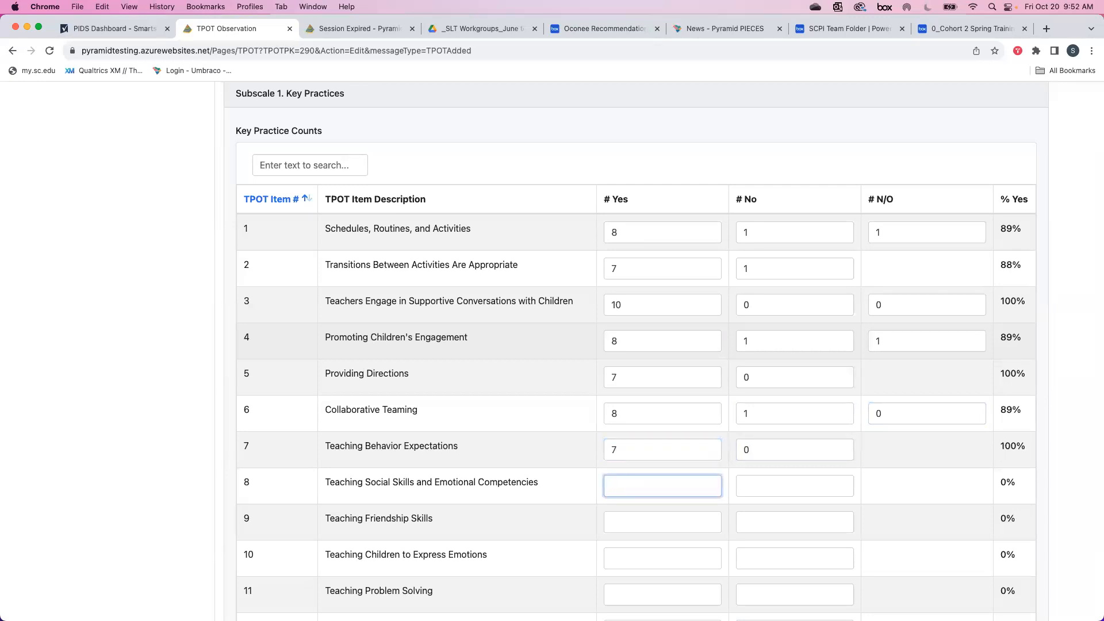
type("8")
key("Tab")
type("0")
key("Tab")
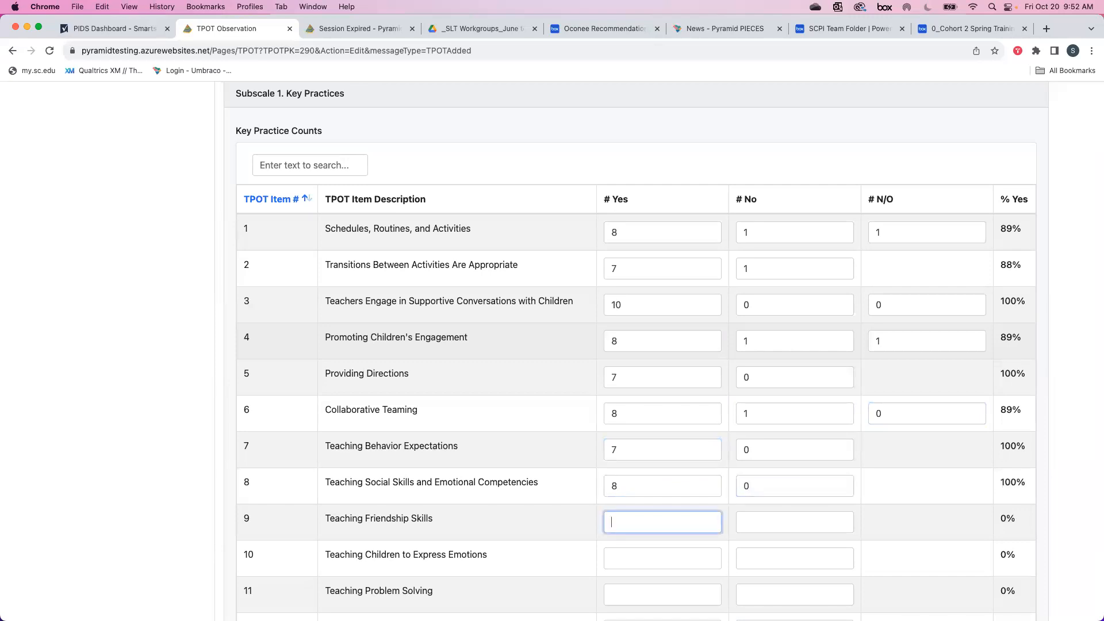
Step: Enter the counts for item 9, Teaching Friendship Skills, as 9 Yes and 0 No, and for item 10, Express Emotions, as 8 Yes and 0 No
type("9")
key("Tab")
type("0")
key("Tab")
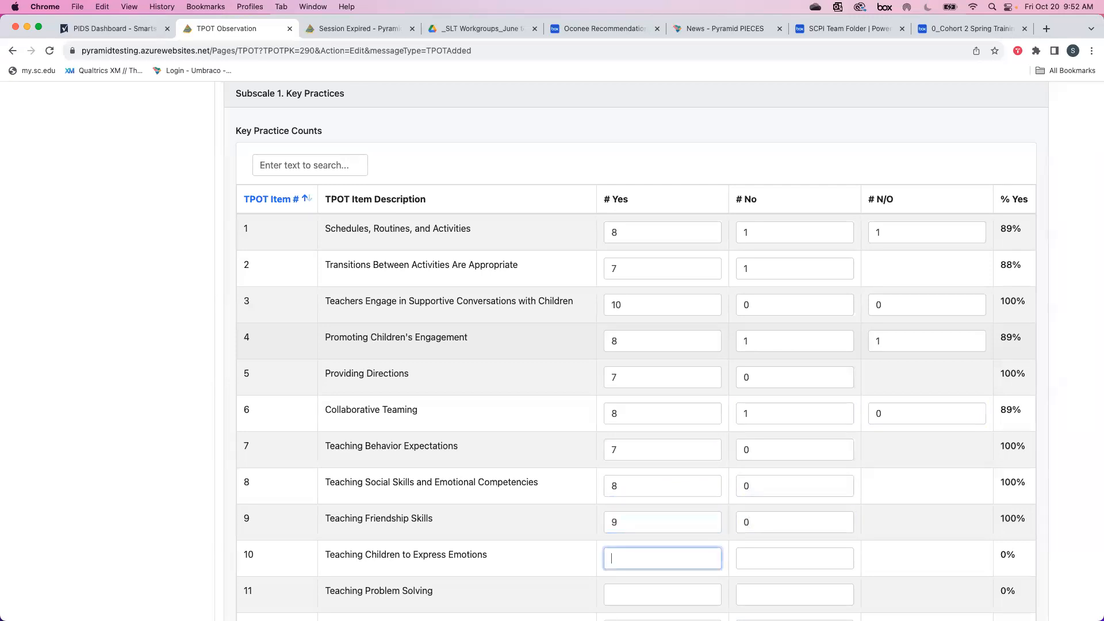
type("8")
key("Tab")
type("0")
key("Tab")
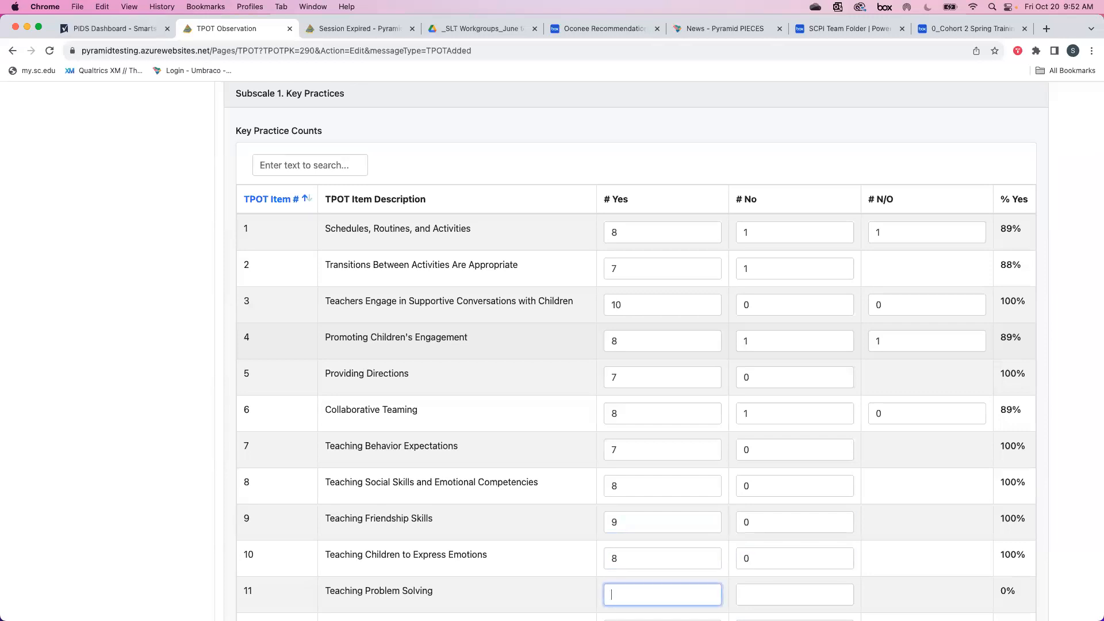
Step: Enter the counts for item 11, Teaching Problem Solving, as 8 Yes and 1 No, and for item 12, Interventions, as 4 Yes and 0 No
scroll(690, 322, "down", 5)
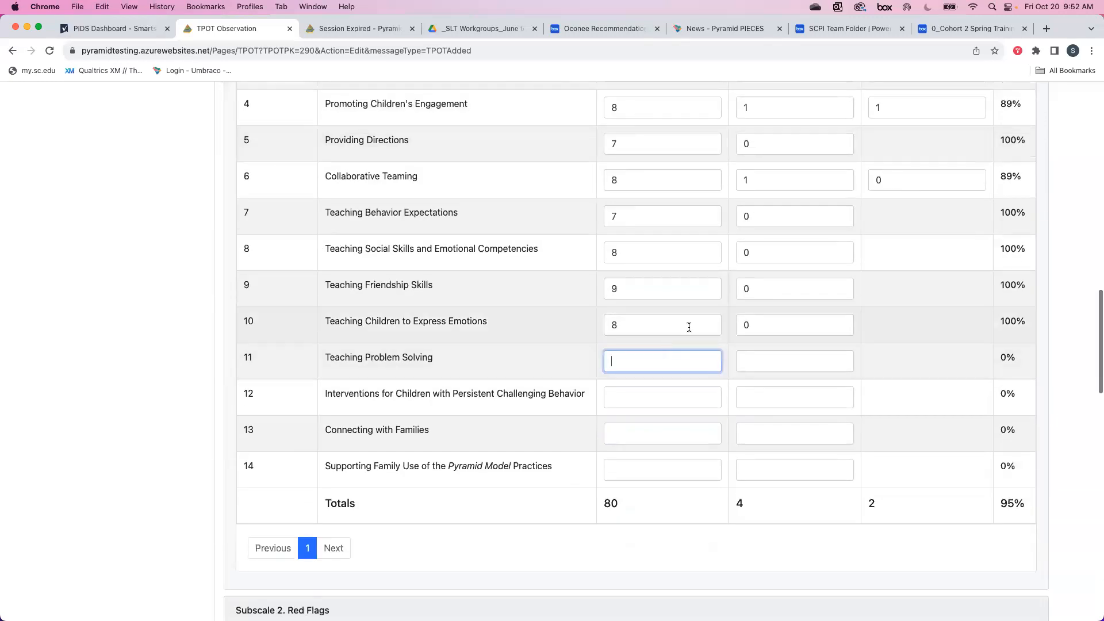
type("8")
key("Tab")
type("1")
key("Tab")
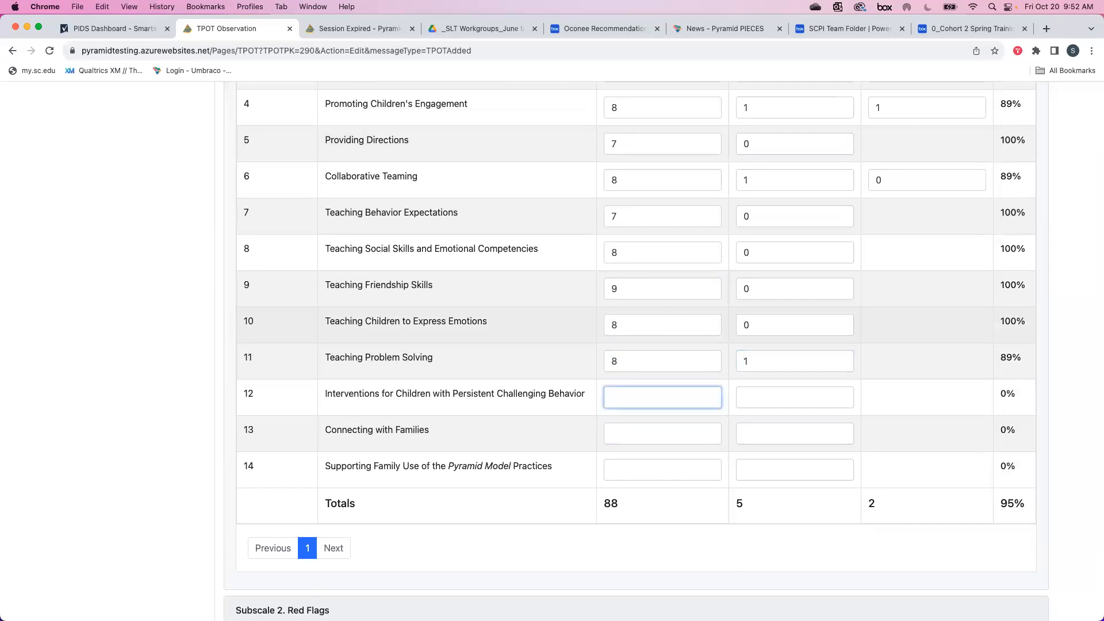
type("4")
key("Tab")
type("0")
key("Tab")
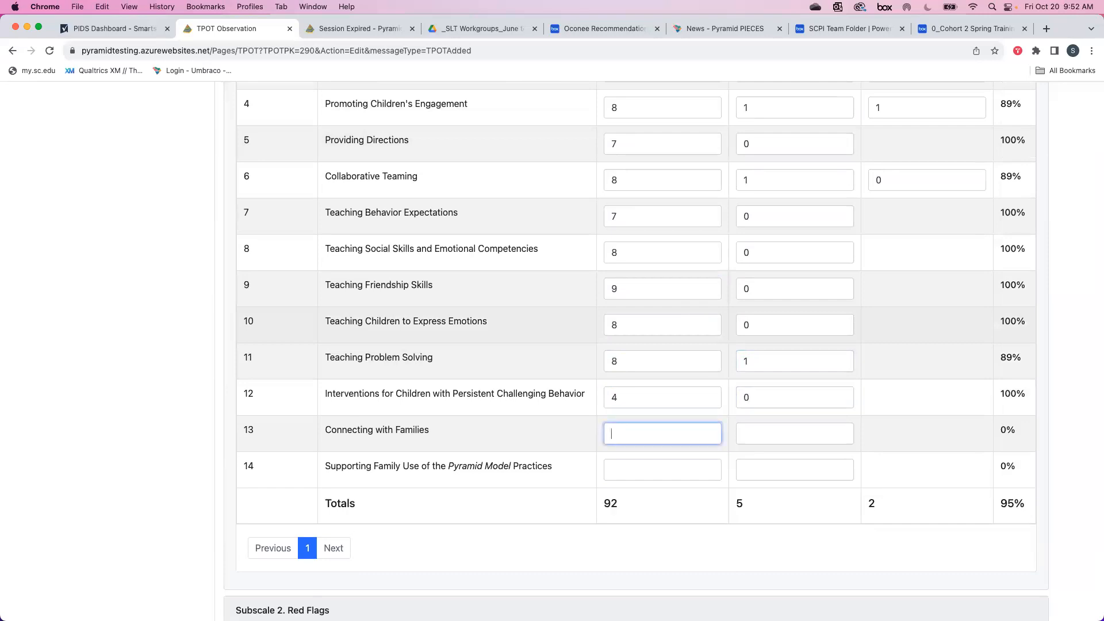
Step: Enter the counts for item 13, Connecting with Families, as 8 Yes and 0 No, and for item 14, Supporting Family Use, as 7 Yes and 0 No
type("8")
key("Tab")
type("0")
key("Tab")
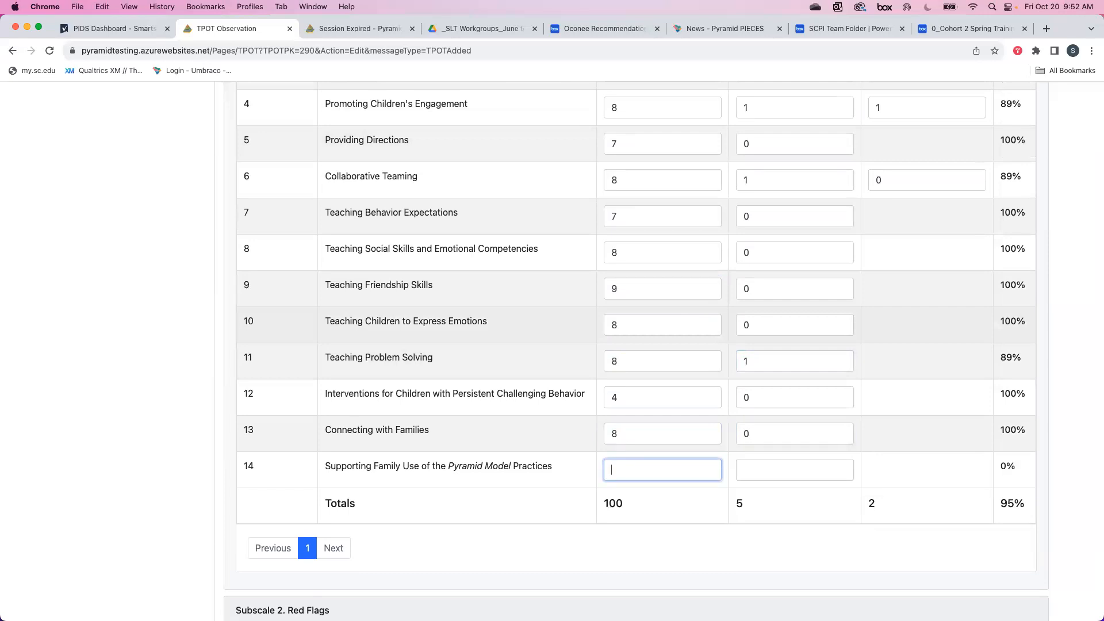
type("7")
key("Tab")
type("0")
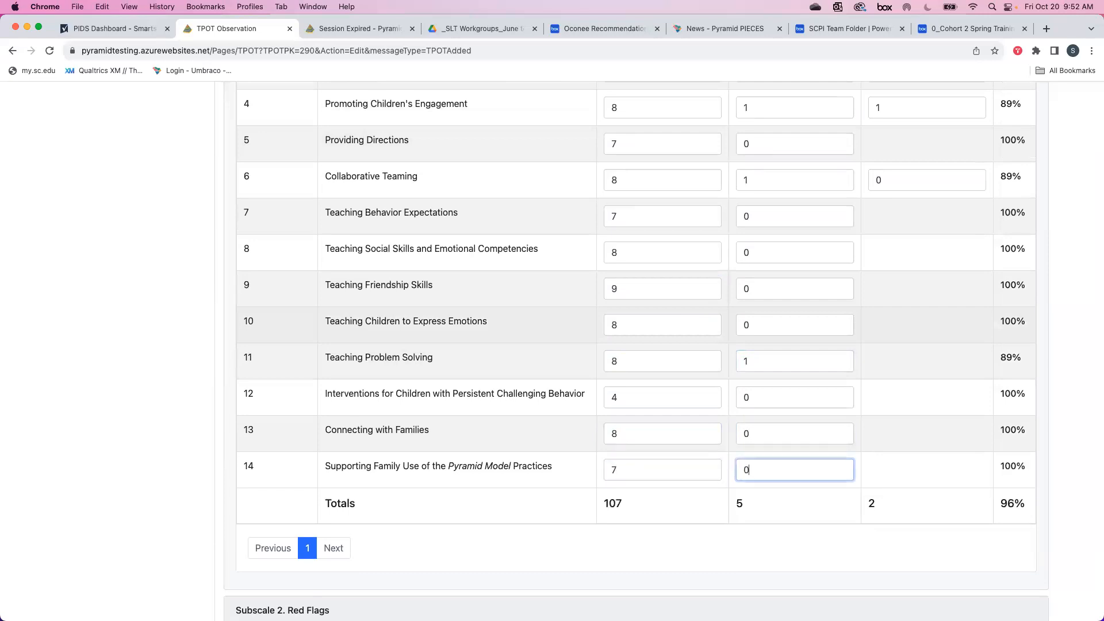
key("Tab")
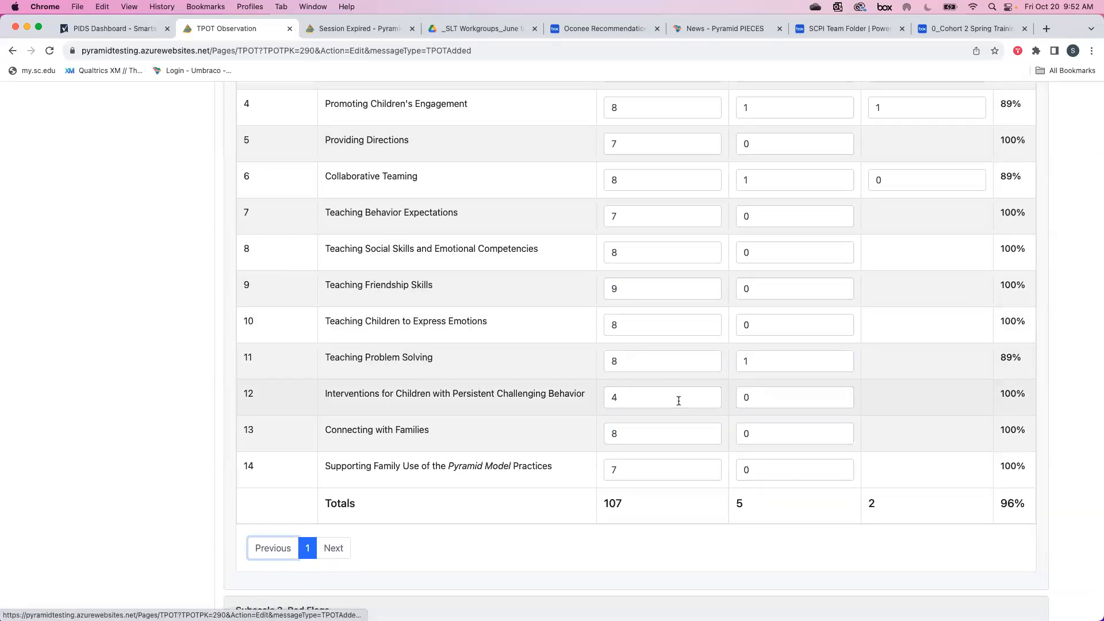
Step: Enter the Red Flag counts for items 15-31 in Subscale 2 as 1 Yes and 16 No
scroll(679, 401, "down", 5)
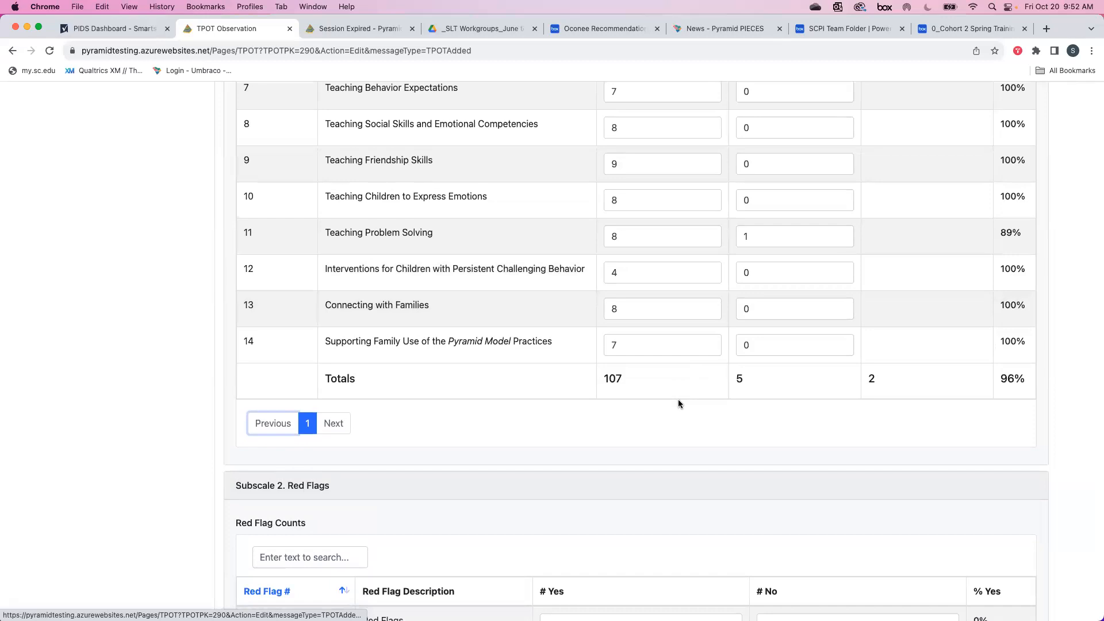
scroll(655, 384, "down", 6)
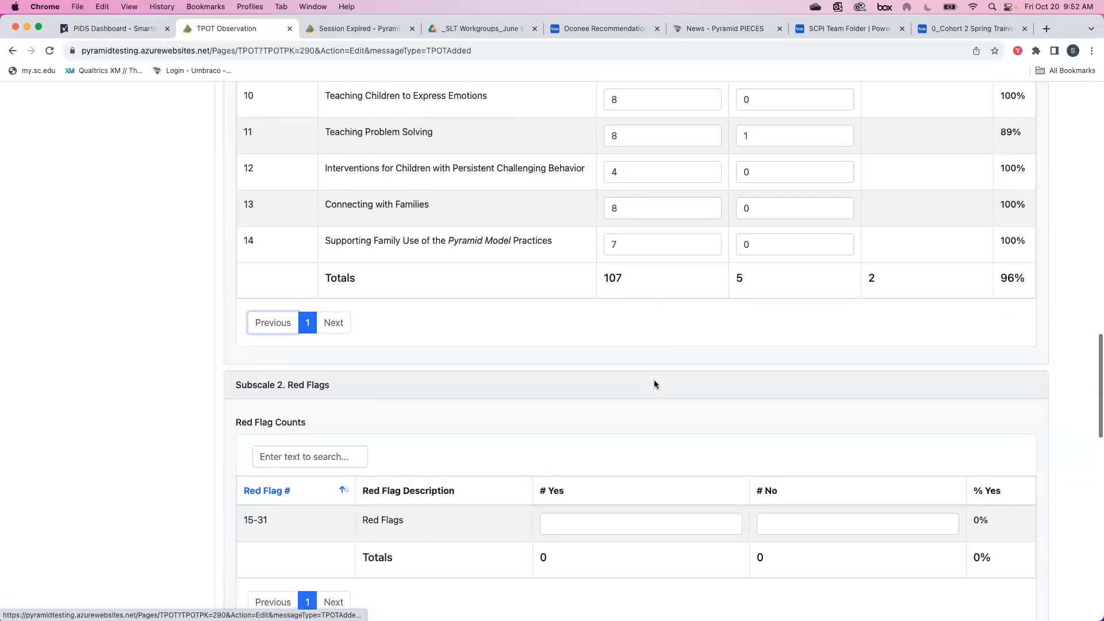
scroll(654, 384, "down", 3)
left_click(644, 403)
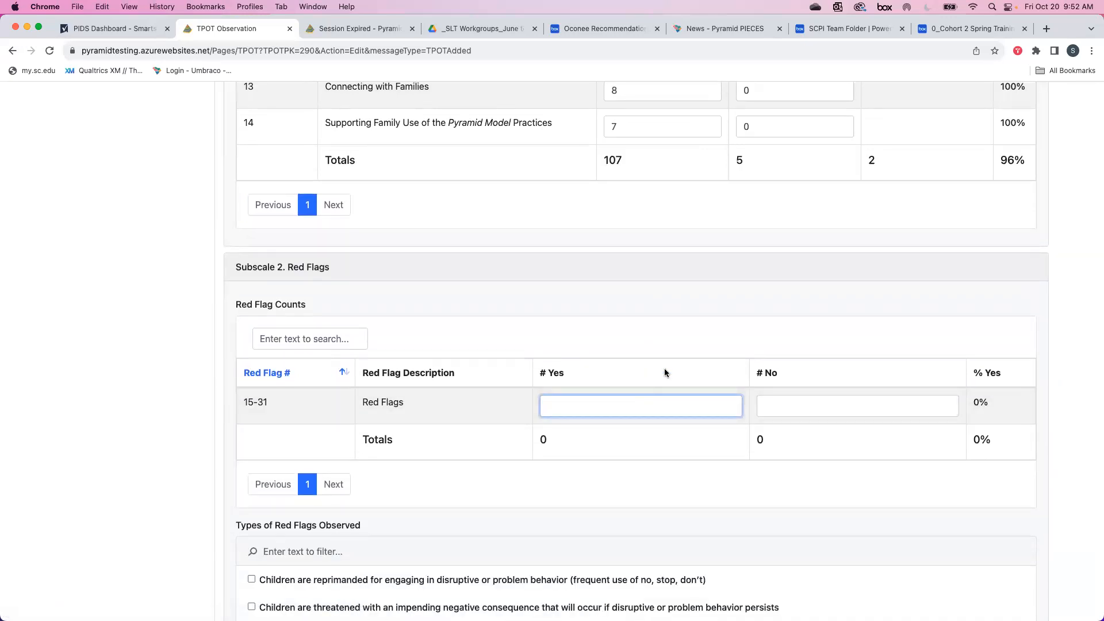
type("1")
key("Tab")
type("16")
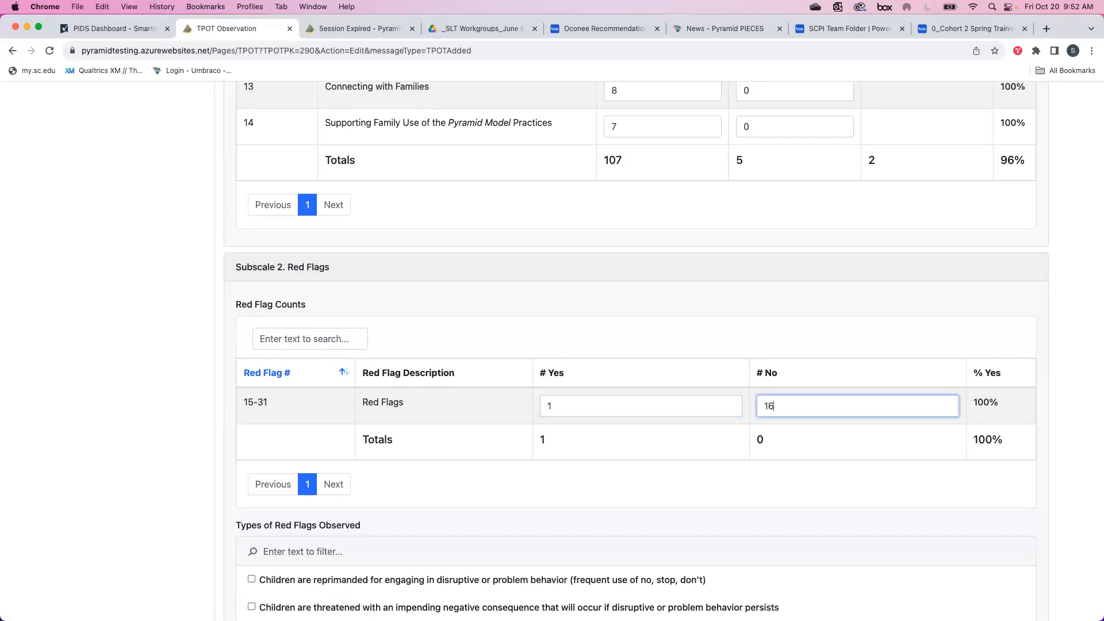
key("Tab")
Step: Mark "The majority of the day is spent in teacher-directed activities" as the type of red flag observed
scroll(602, 432, "down", 3)
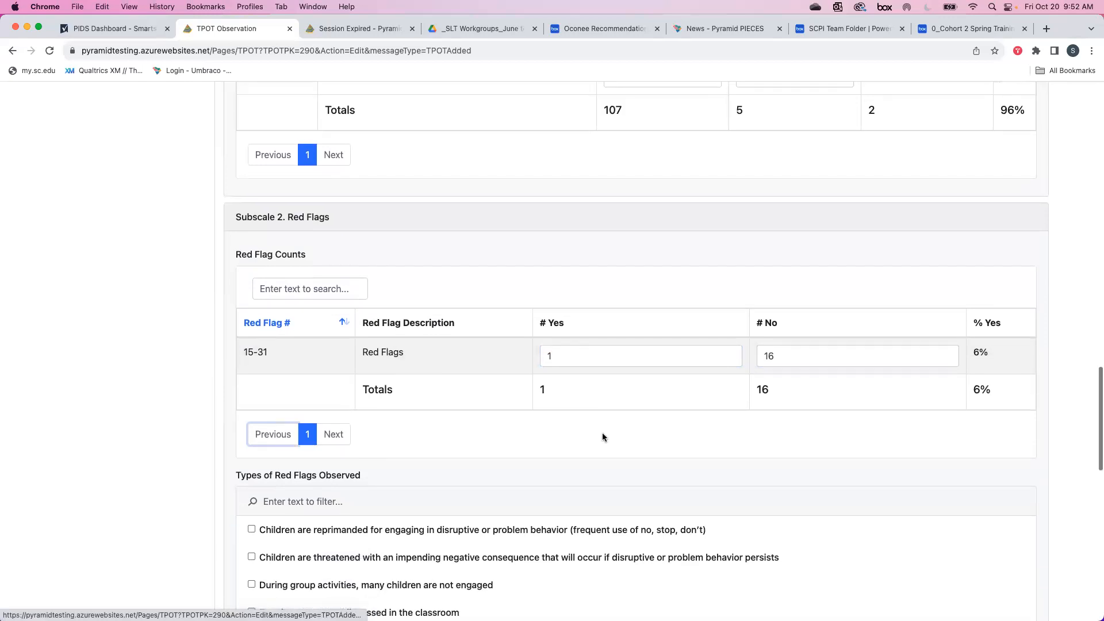
scroll(606, 432, "down", 2)
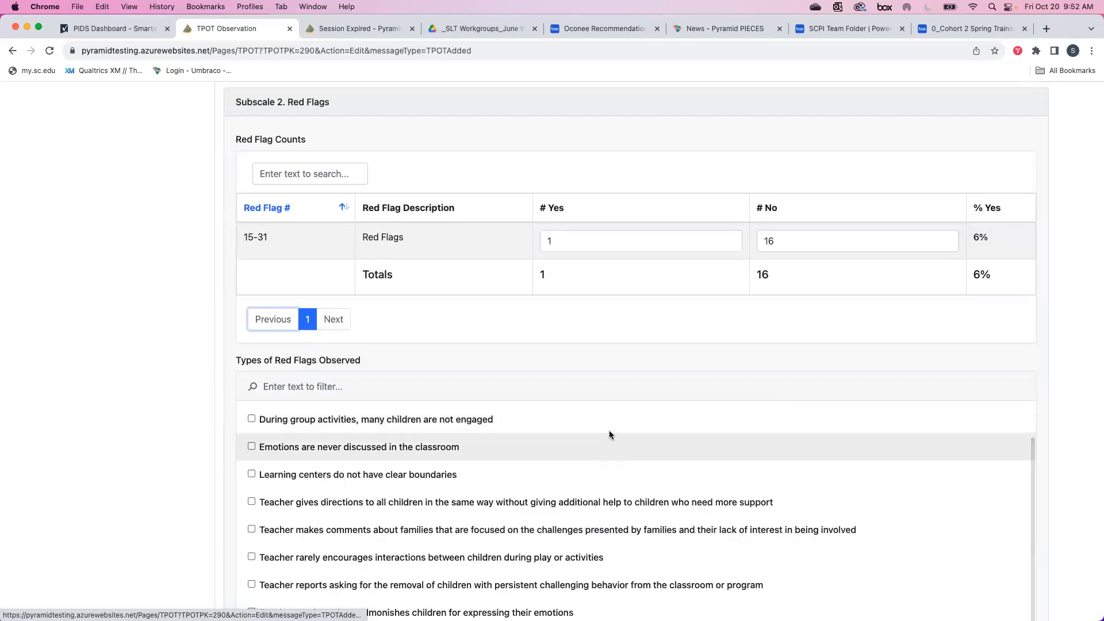
scroll(609, 432, "down", 1)
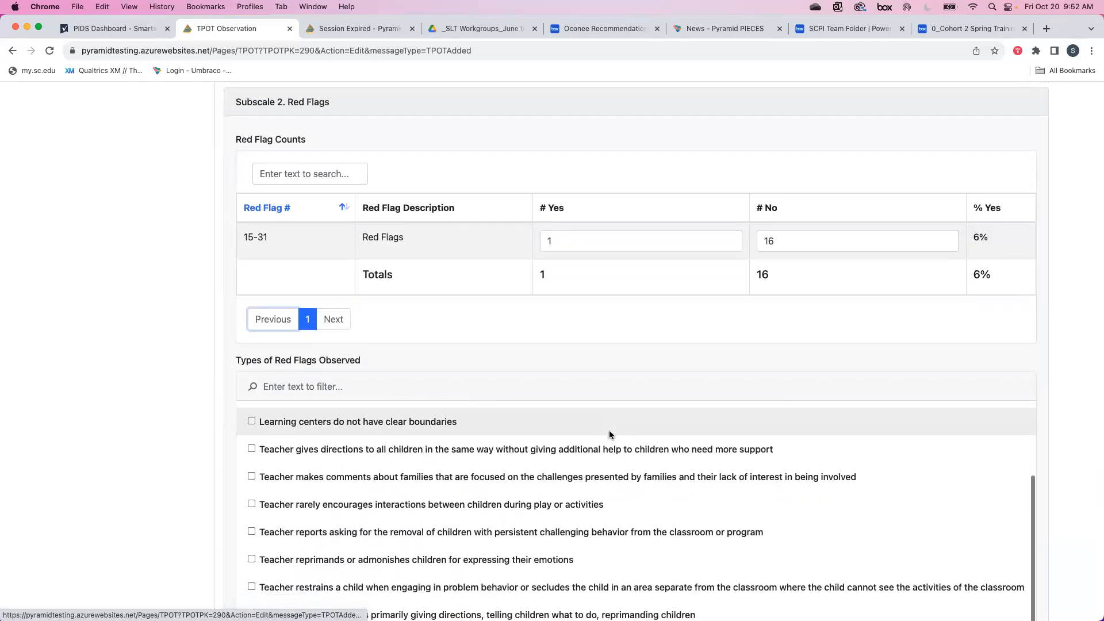
scroll(609, 436, "down", 1)
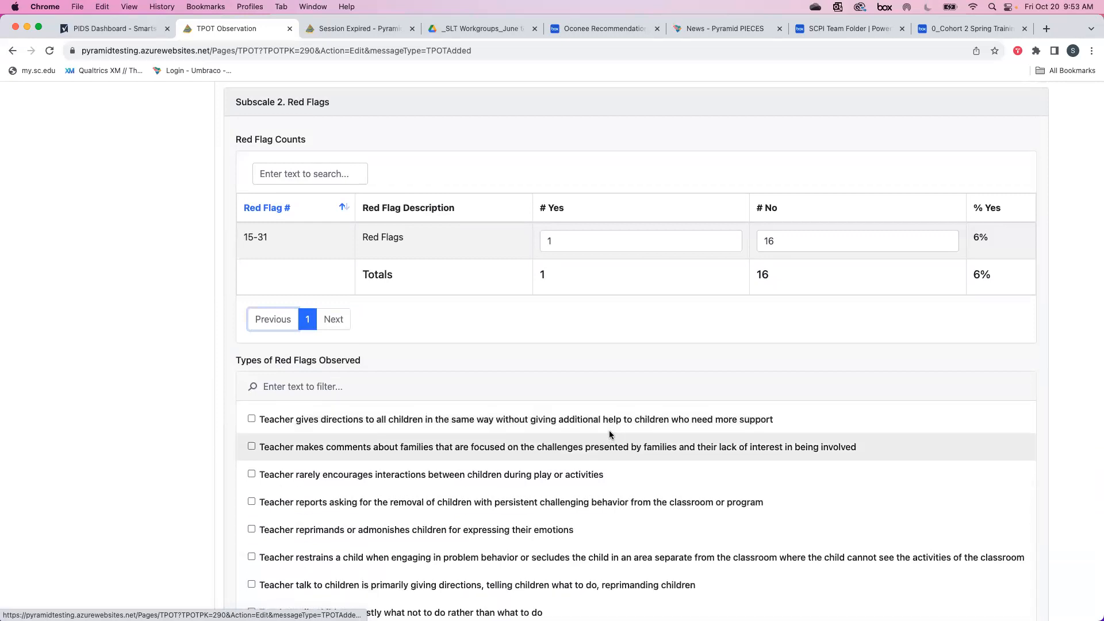
scroll(602, 466, "down", 2)
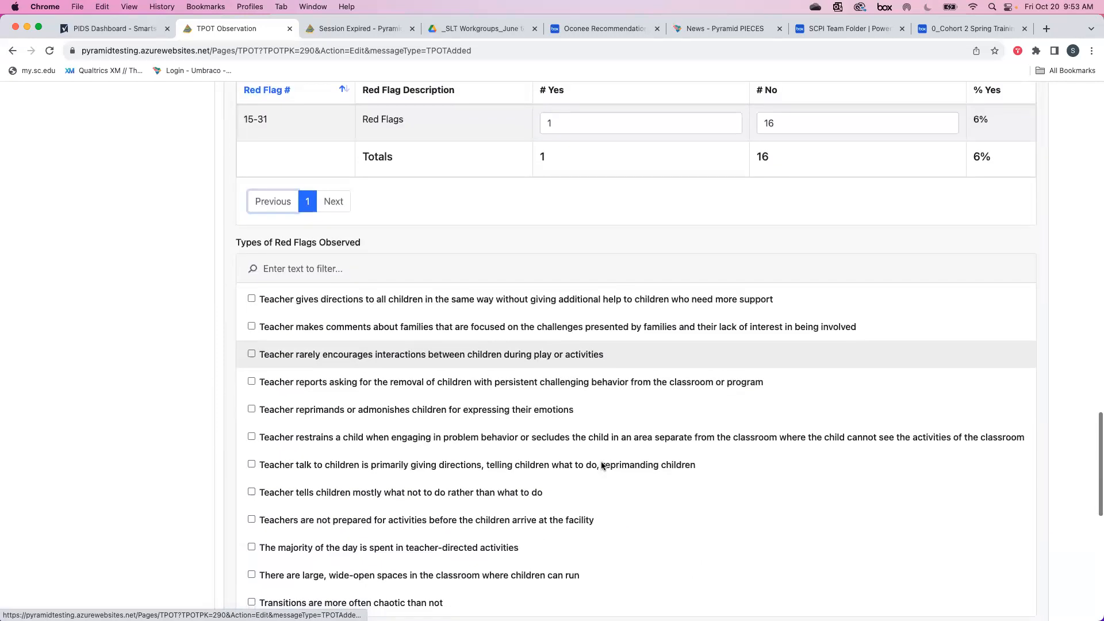
scroll(602, 466, "down", 1)
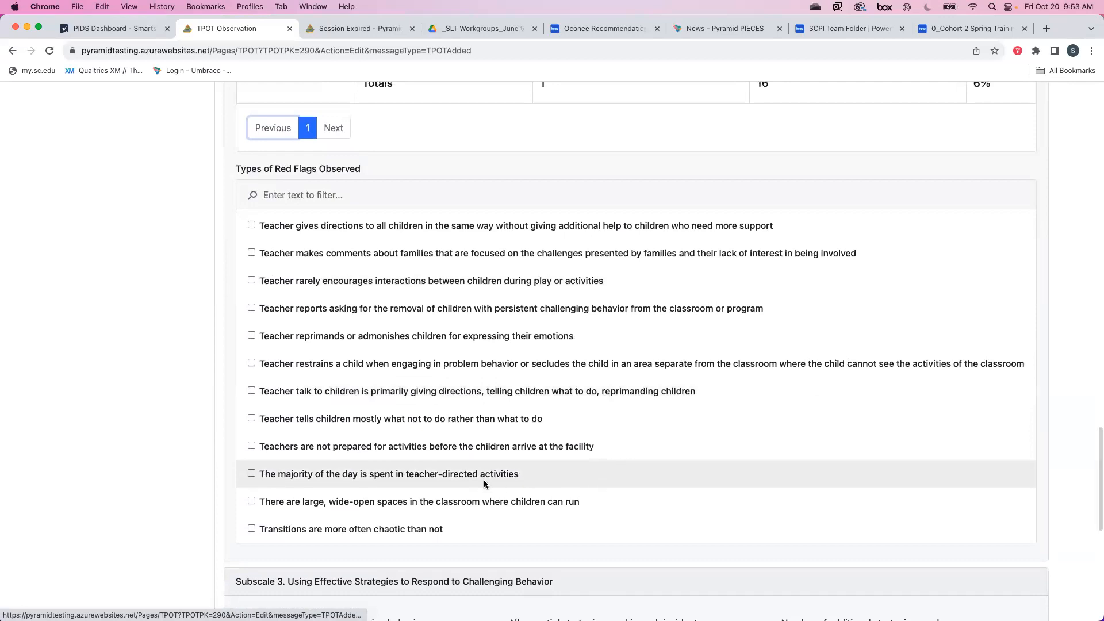
left_click(483, 481)
Step: Fill in Subscale 3 with 0 incidents of challenging behavior, N/A for all essential strategies used, and 0 additional strategies
scroll(633, 389, "down", 2)
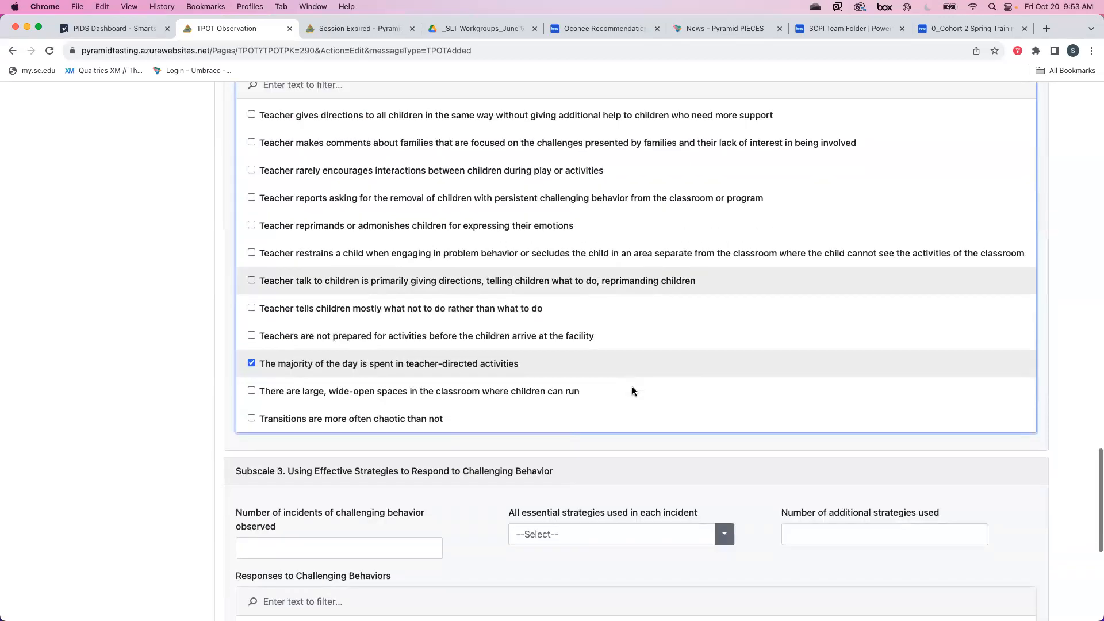
scroll(633, 391, "down", 1)
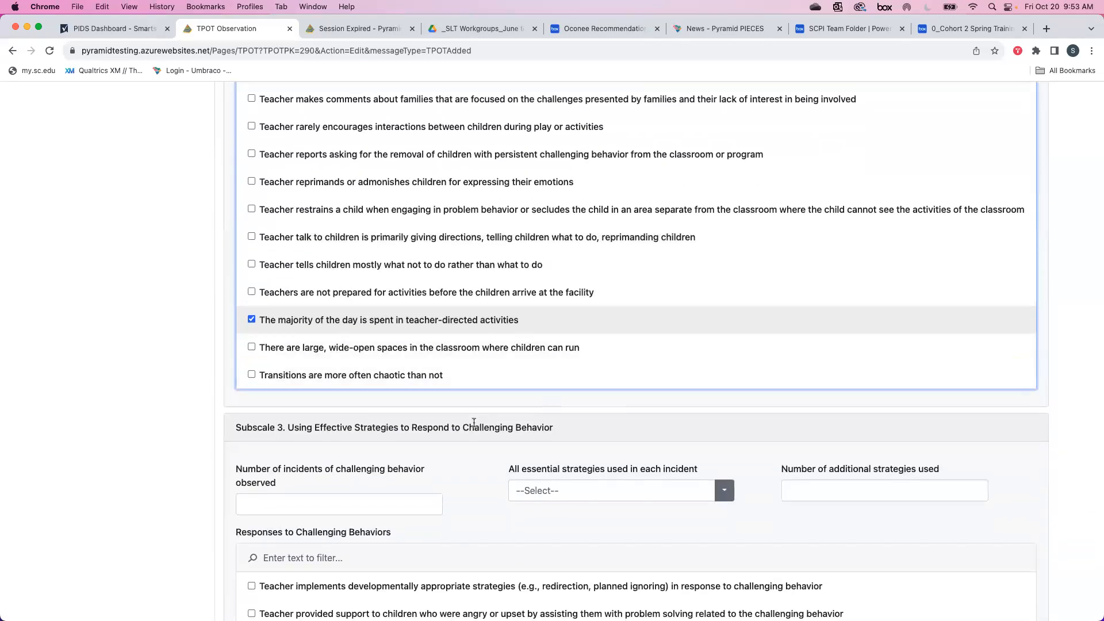
scroll(474, 422, "down", 2)
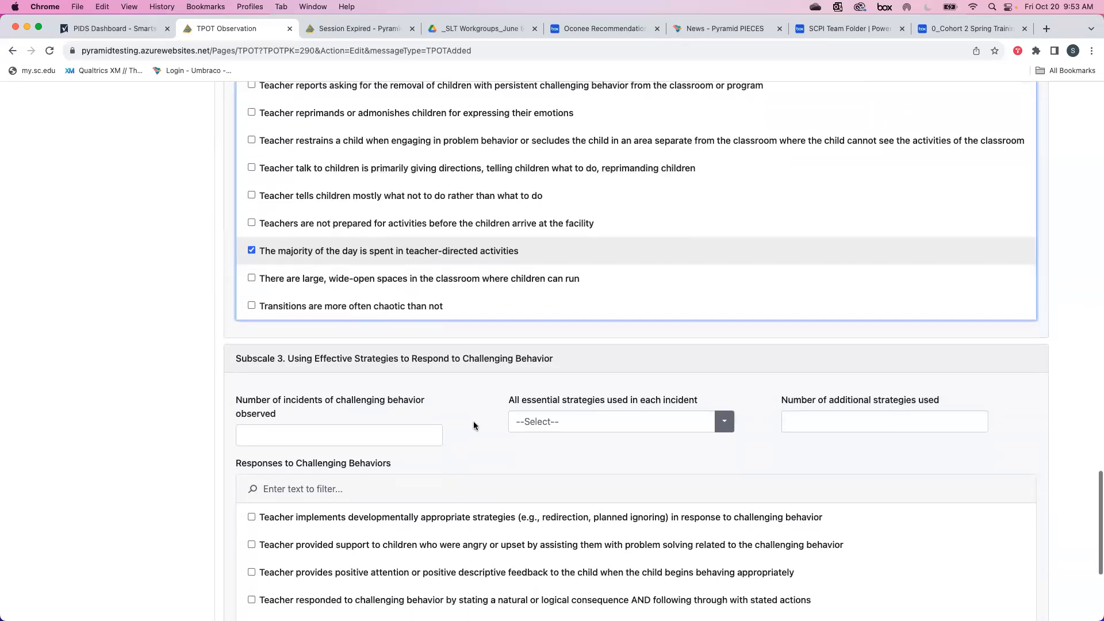
left_click(435, 428)
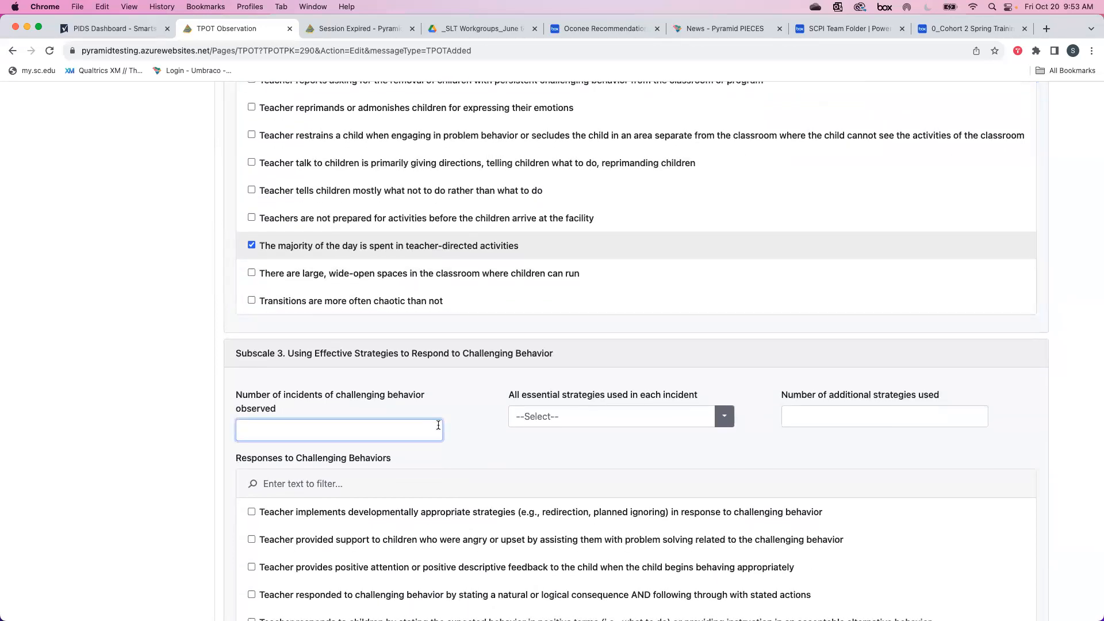
type("0")
key("Tab")
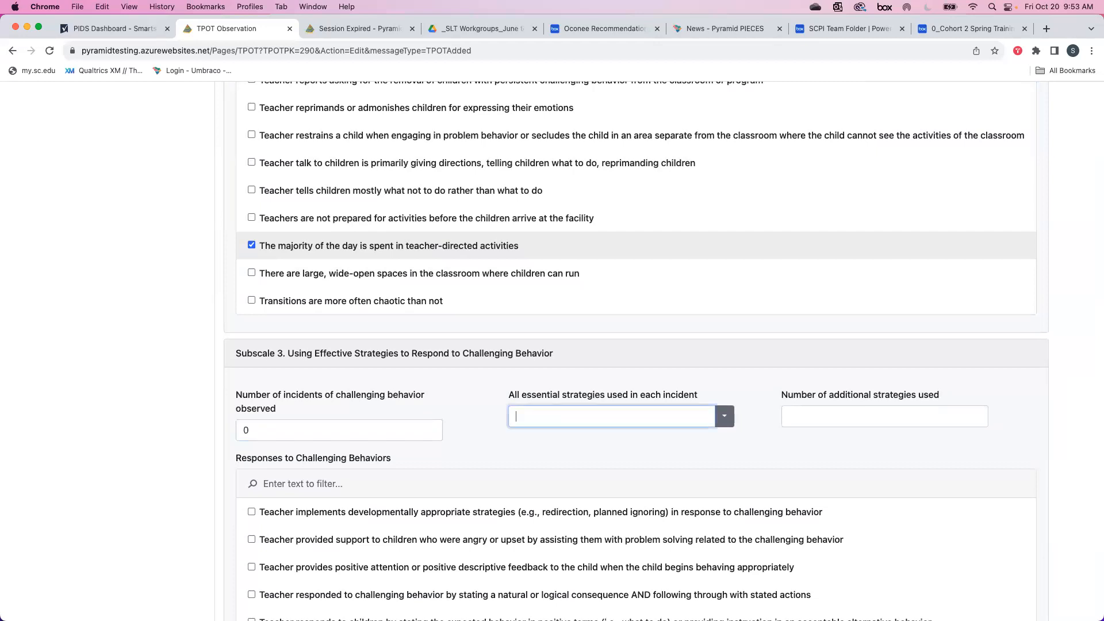
left_click(601, 426)
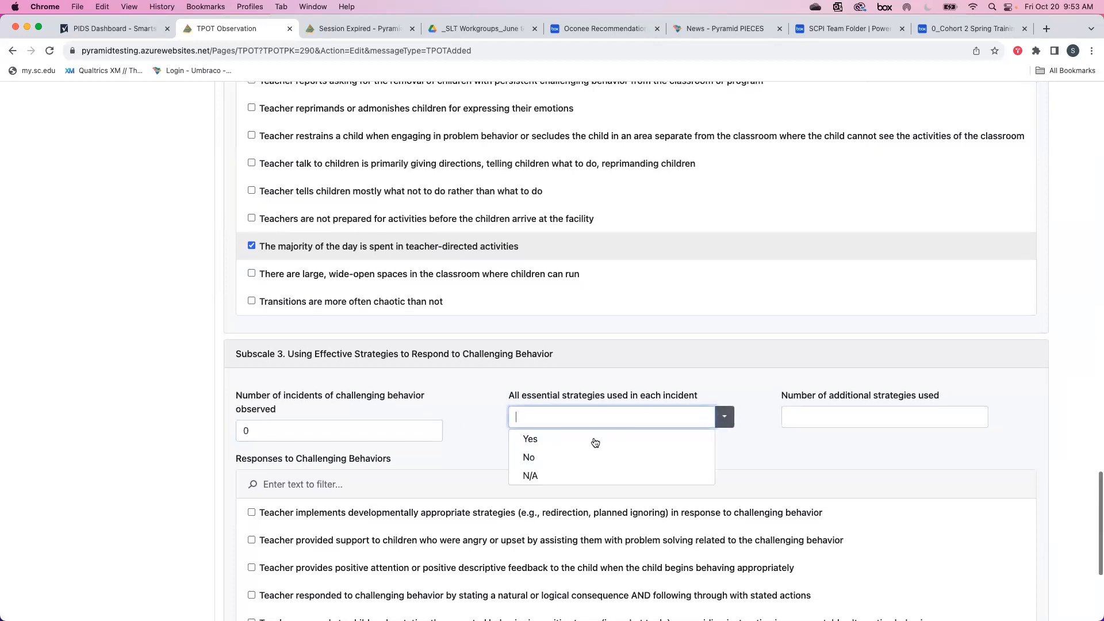
left_click(554, 474)
left_click(822, 415)
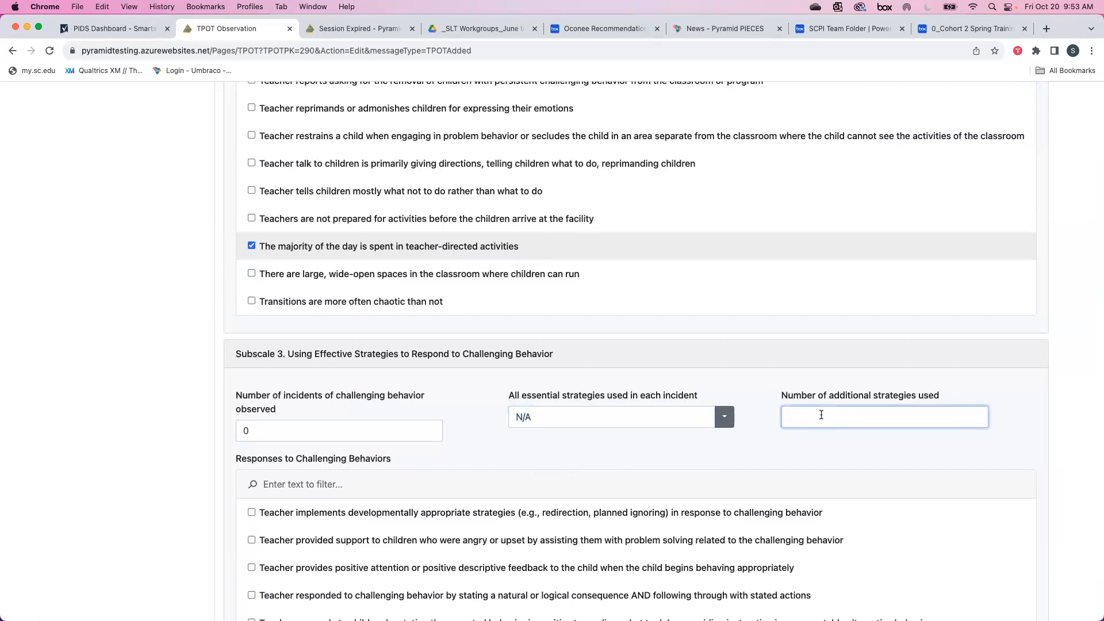
type("0")
Step: Mark the TPOT observation form as complete and try to save it
scroll(329, 543, "down", 5)
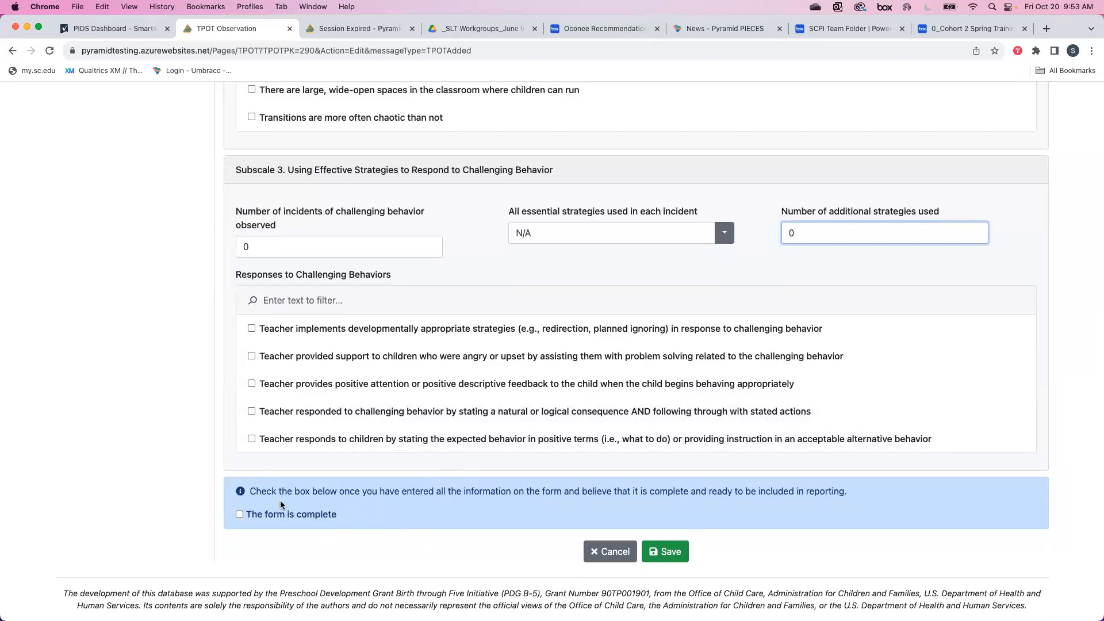
left_click(326, 512)
left_click(662, 548)
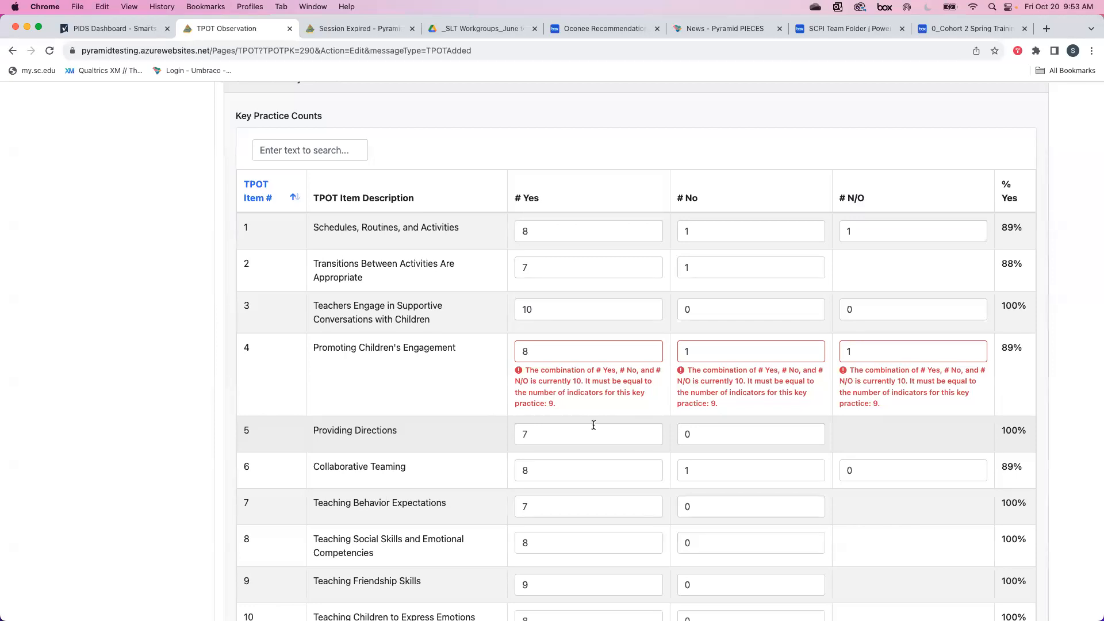
Step: Change the Yes count of item 4, Promoting Children's Engagement, to 7
left_click(577, 352)
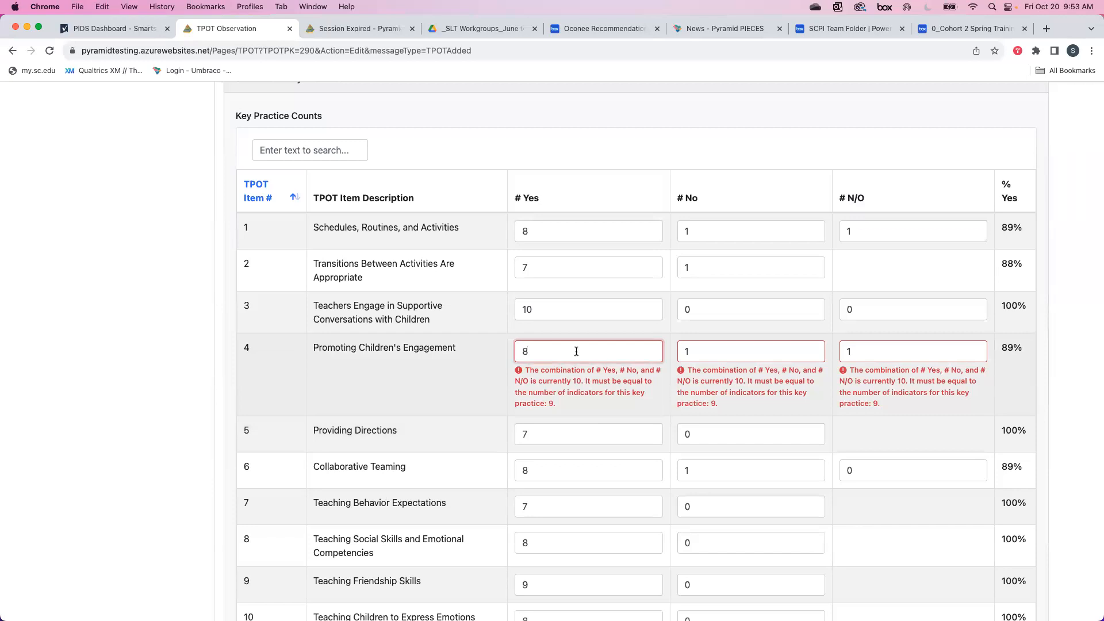
key("BackSpace")
type("7")
key("Tab")
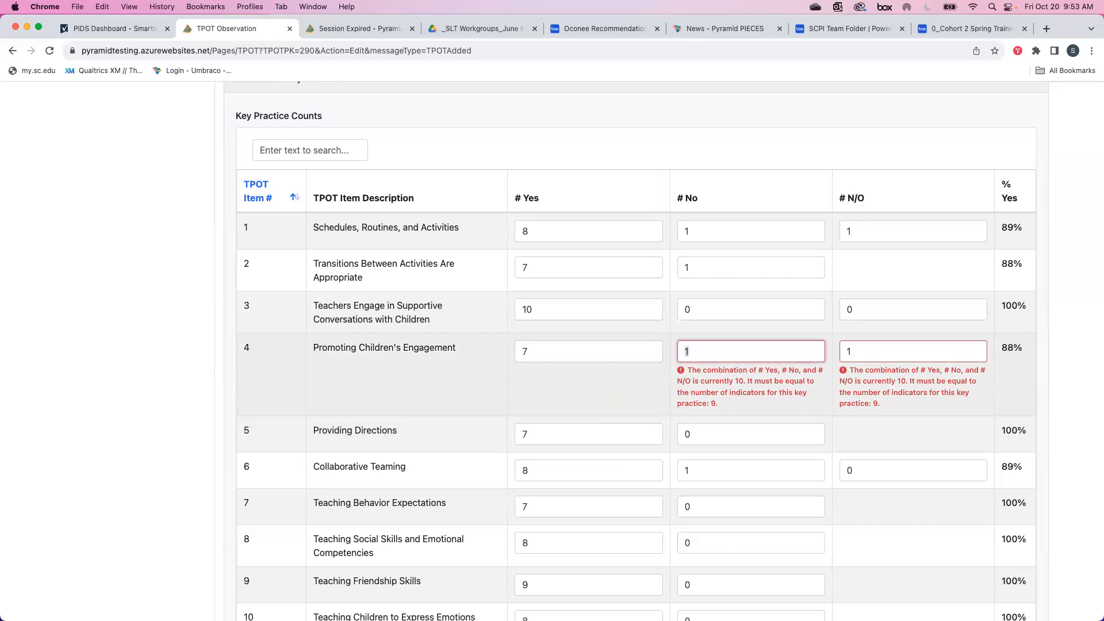
key("Tab")
key("Tab")
Step: Change the Yes count of item 12, Interventions for Children with Persistent Challenging Behavior, to 5
scroll(582, 365, "up", 1)
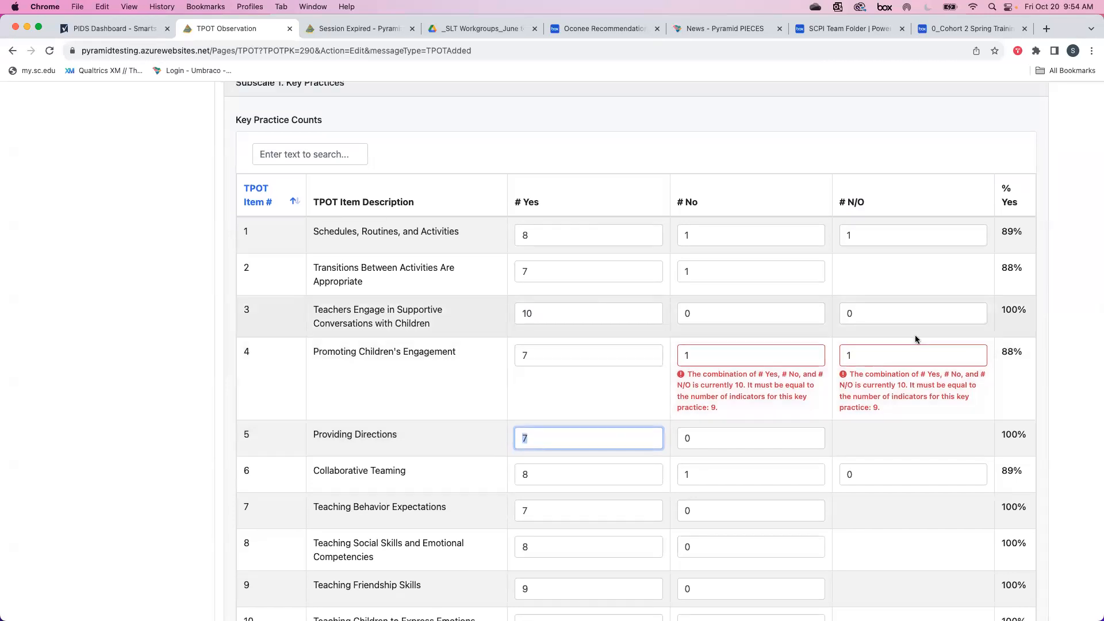
scroll(721, 373, "down", 6)
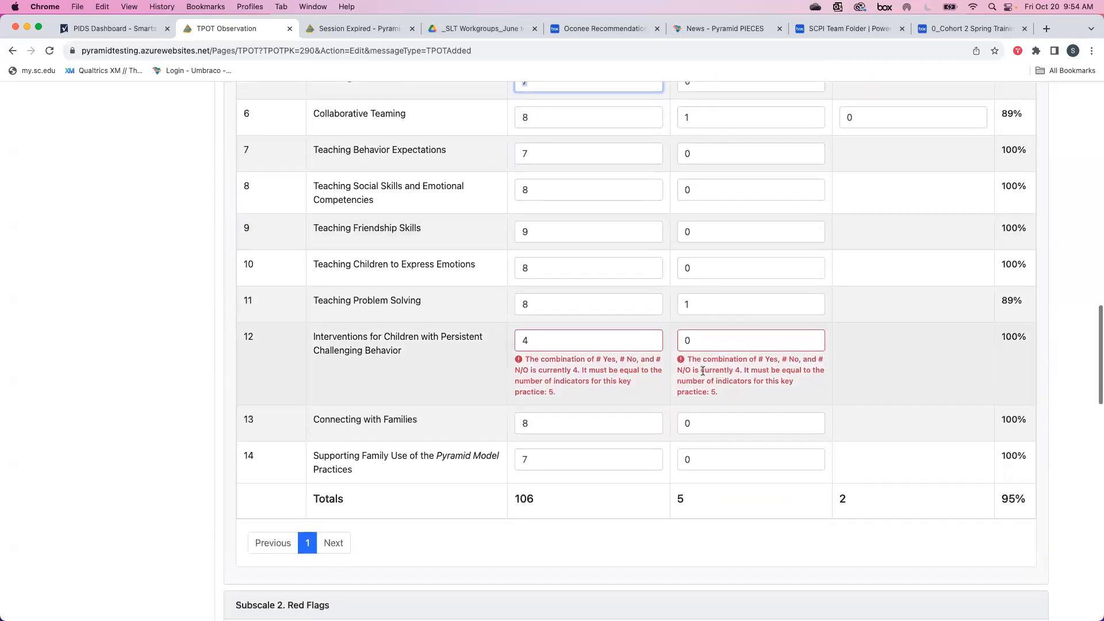
left_click(585, 339)
key("BackSpace")
type("5")
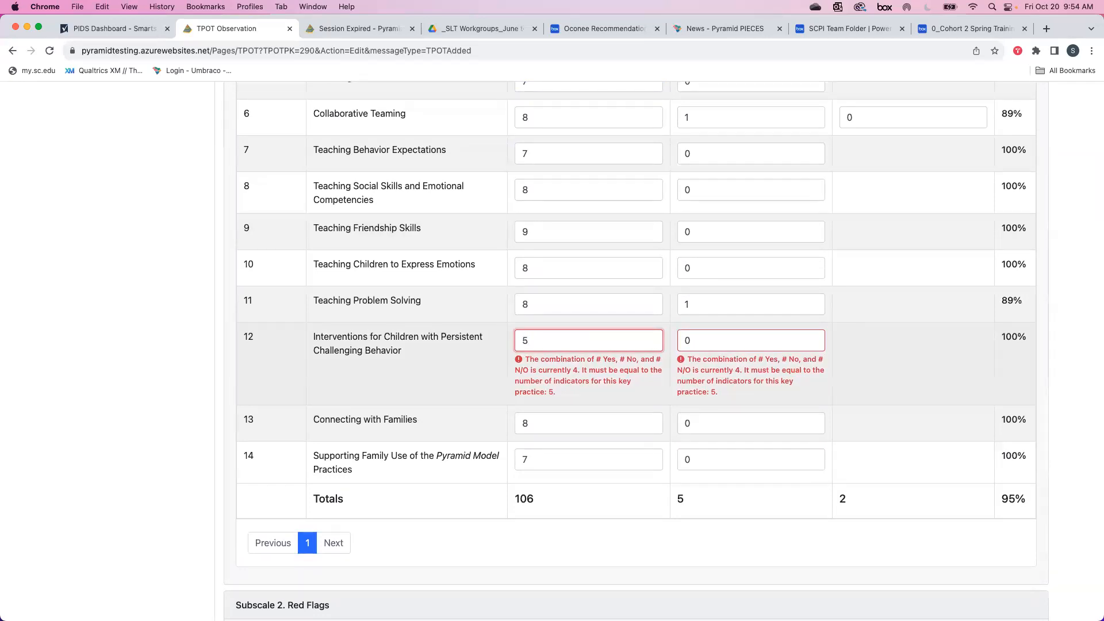
left_click(877, 368)
Step: Save the corrected TPOT observation
scroll(878, 367, "down", 5)
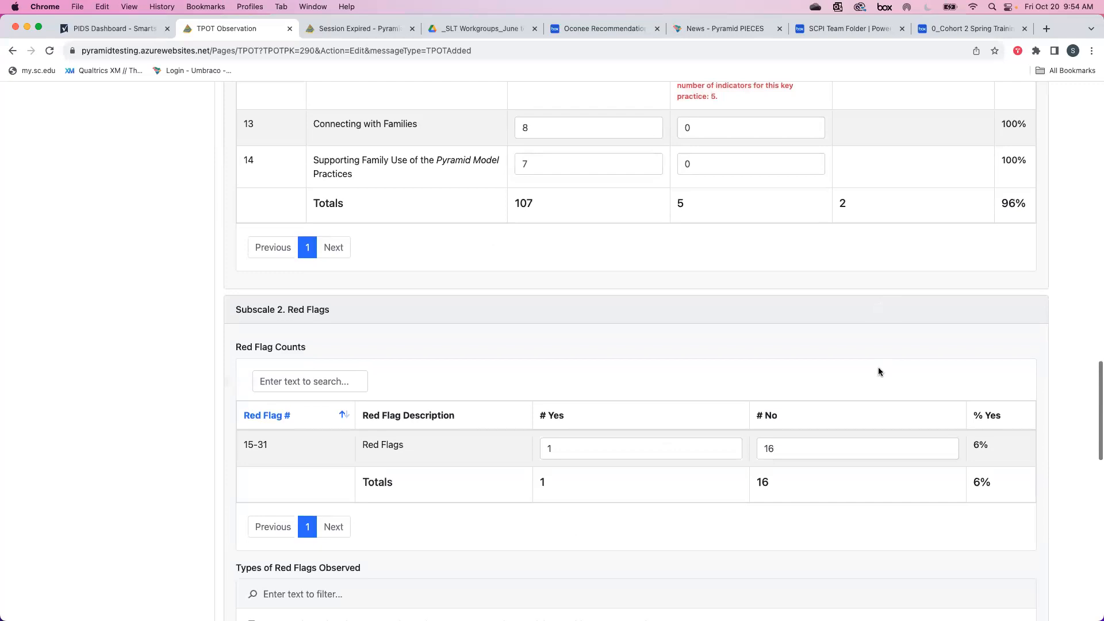
scroll(878, 368, "down", 10)
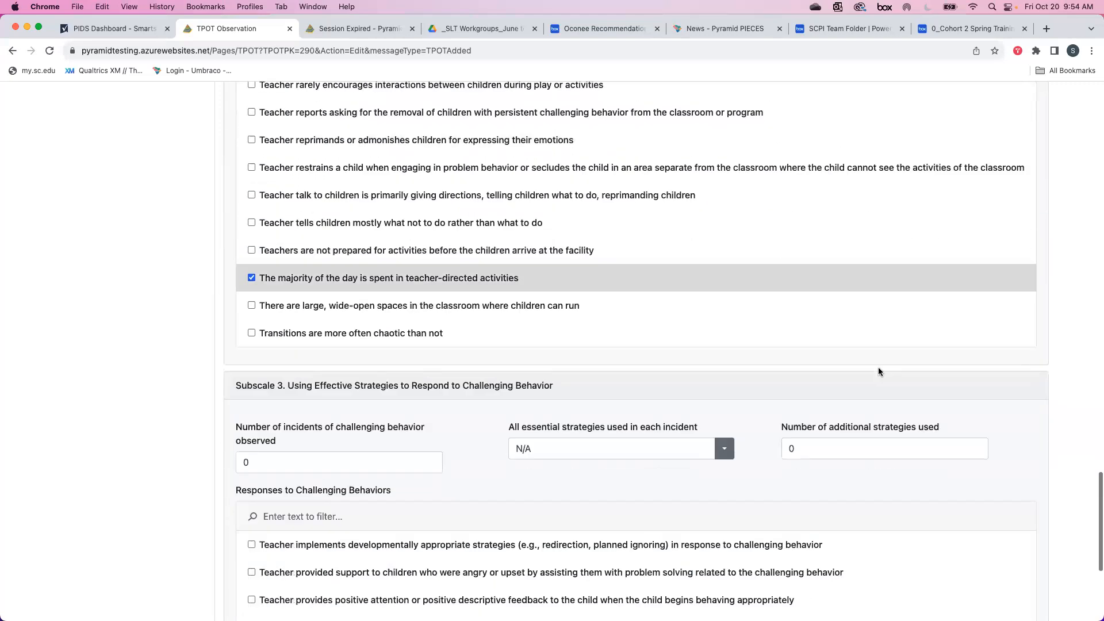
scroll(878, 371, "down", 5)
left_click(672, 509)
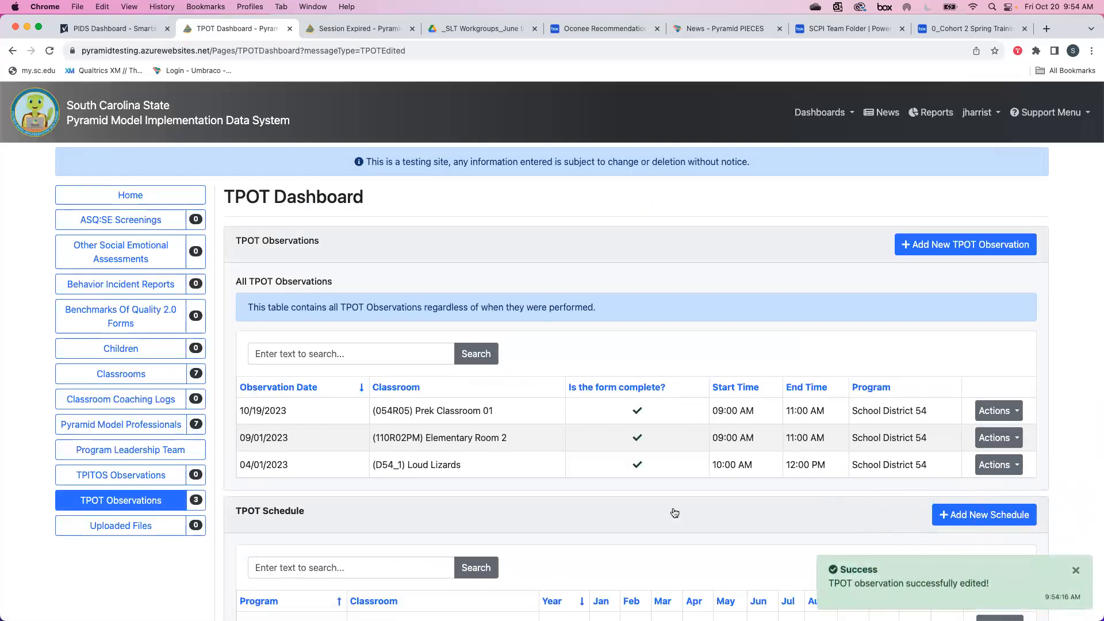
Step: Open a new TPITOS observation form and review its basic information fields
left_click(146, 476)
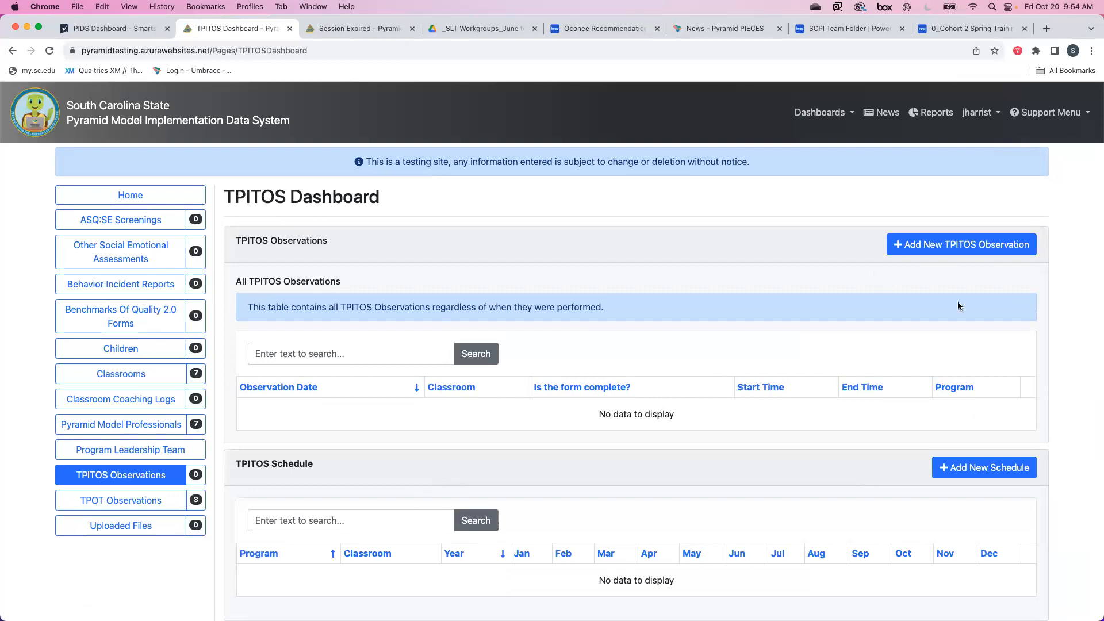
left_click(920, 244)
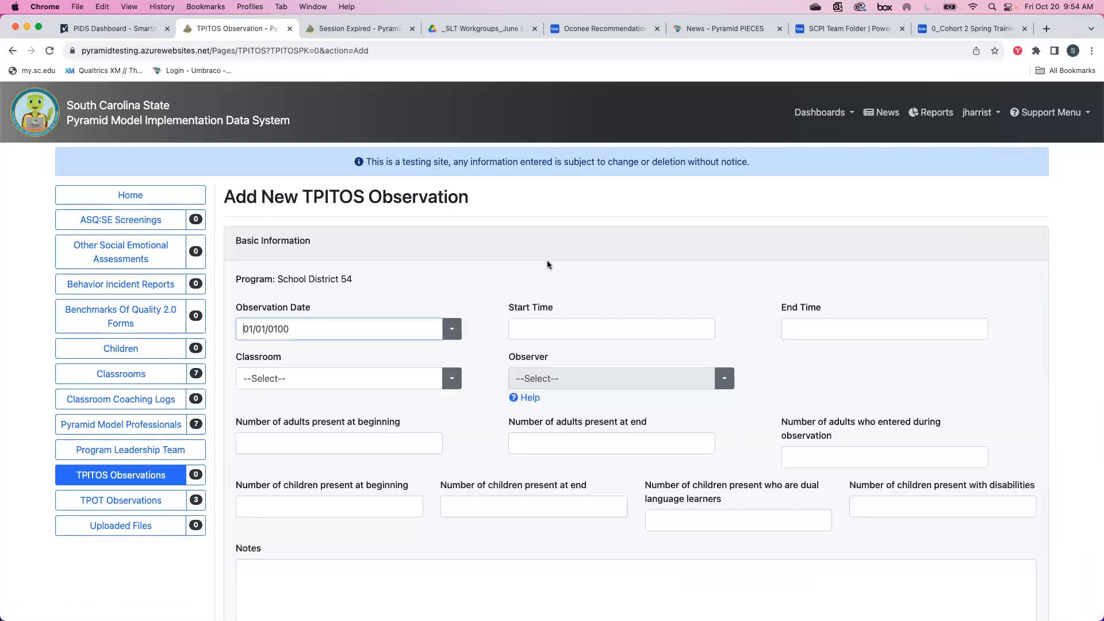
scroll(441, 263, "down", 1)
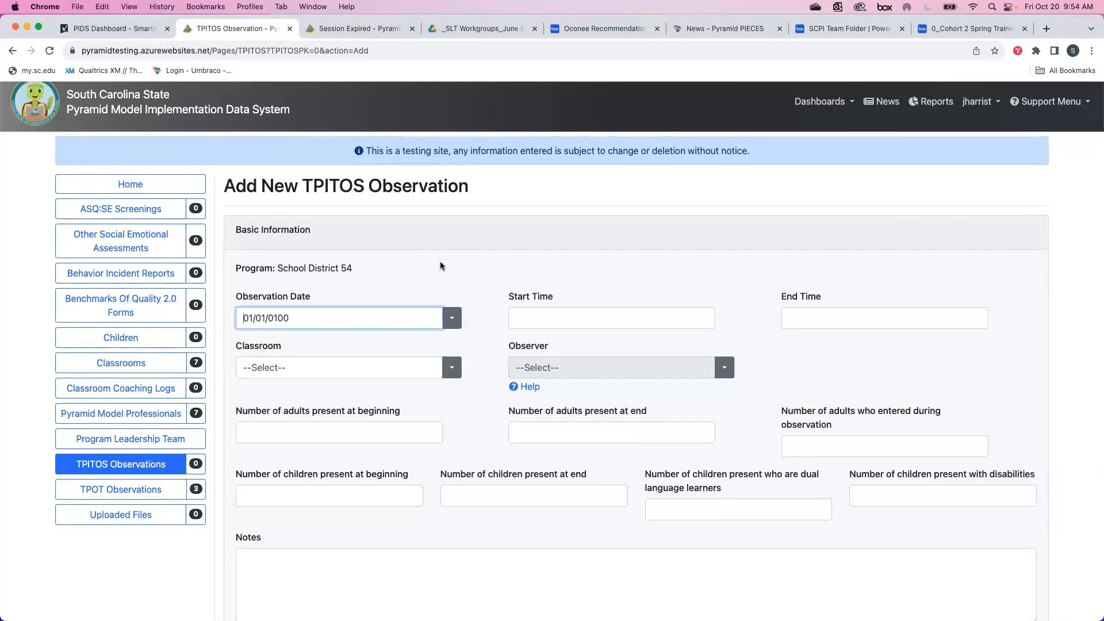
scroll(440, 261, "down", 5)
scroll(440, 261, "up", 3)
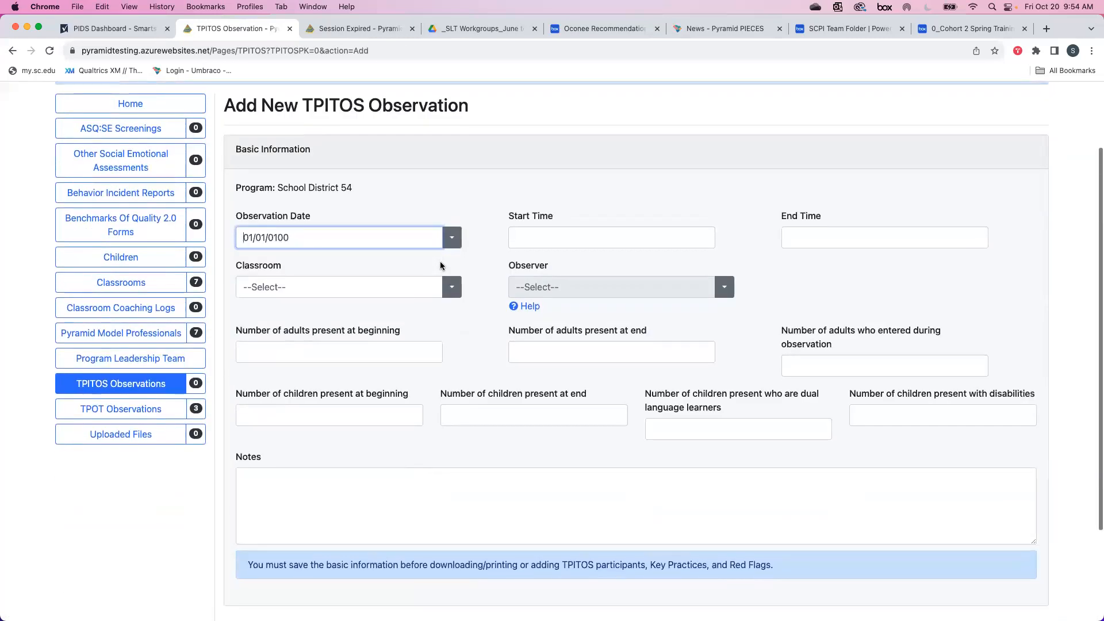
scroll(439, 264, "up", 2)
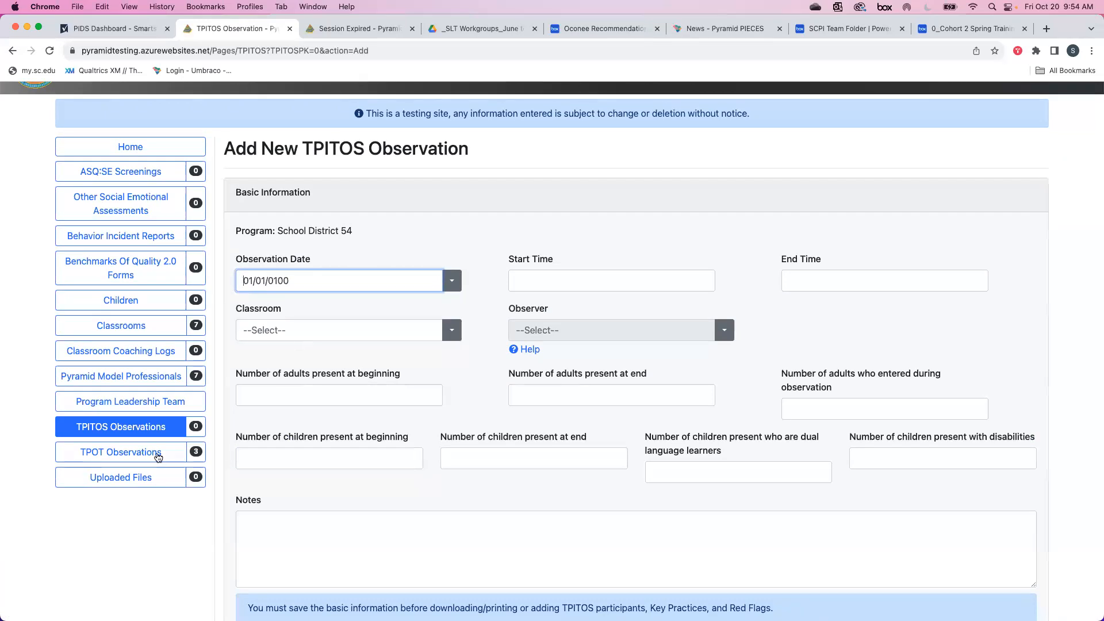